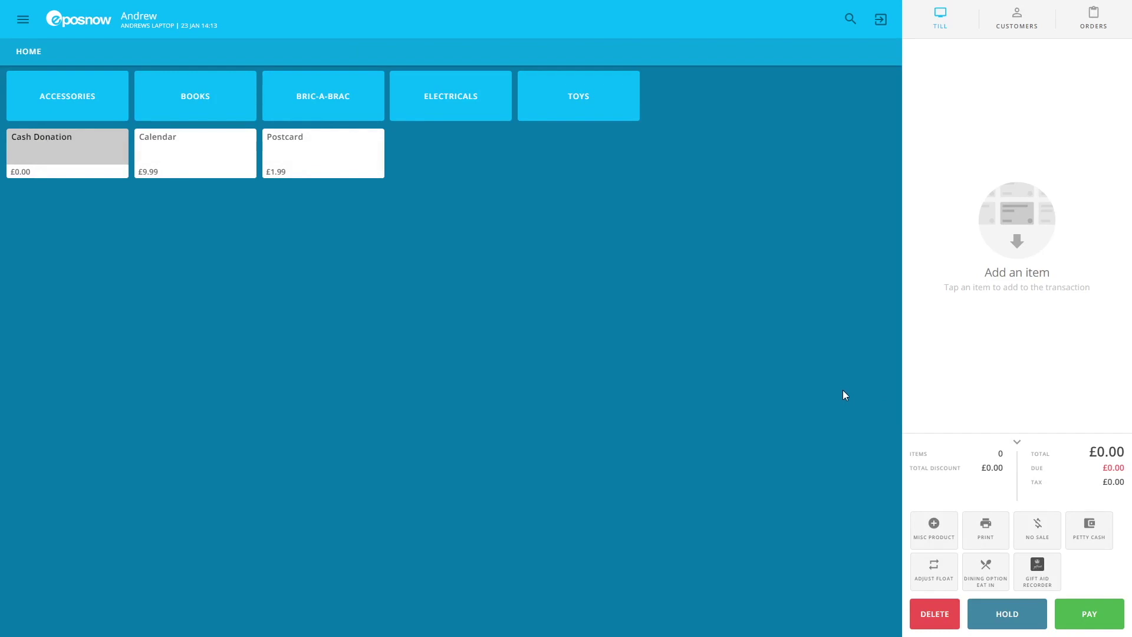
# Start a new donor in the Gift Aid Recorder with title Mrs and the donor's first and last name
pyautogui.click(1038, 575)
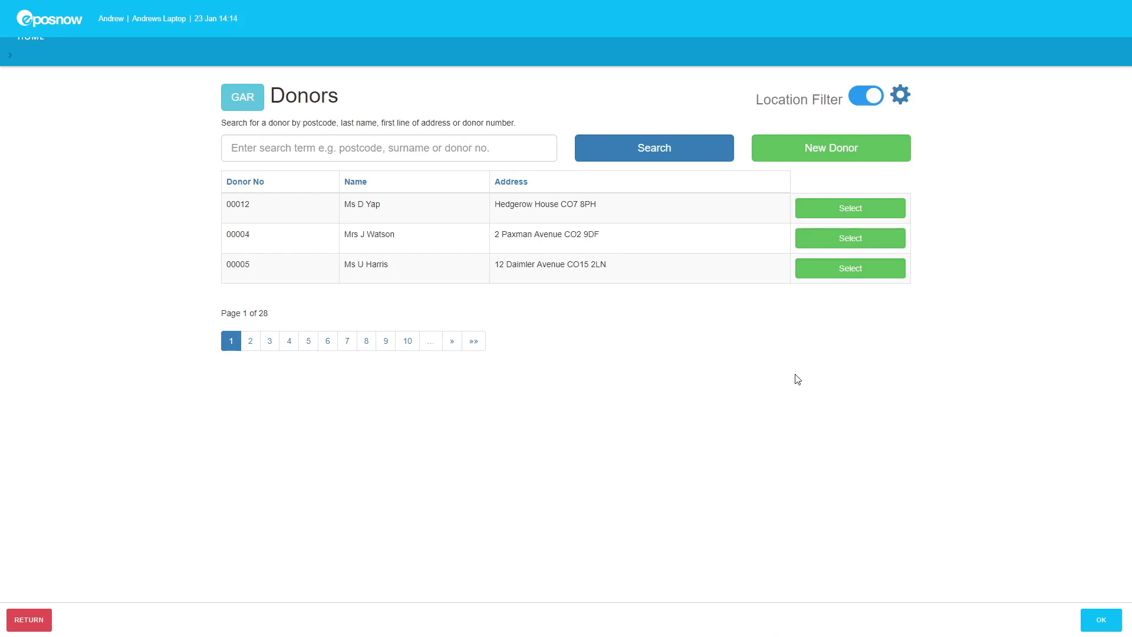
pyautogui.click(806, 147)
pyautogui.click(565, 124)
pyautogui.write('Mrs')
pyautogui.press('Tab')
pyautogui.press('Tab')
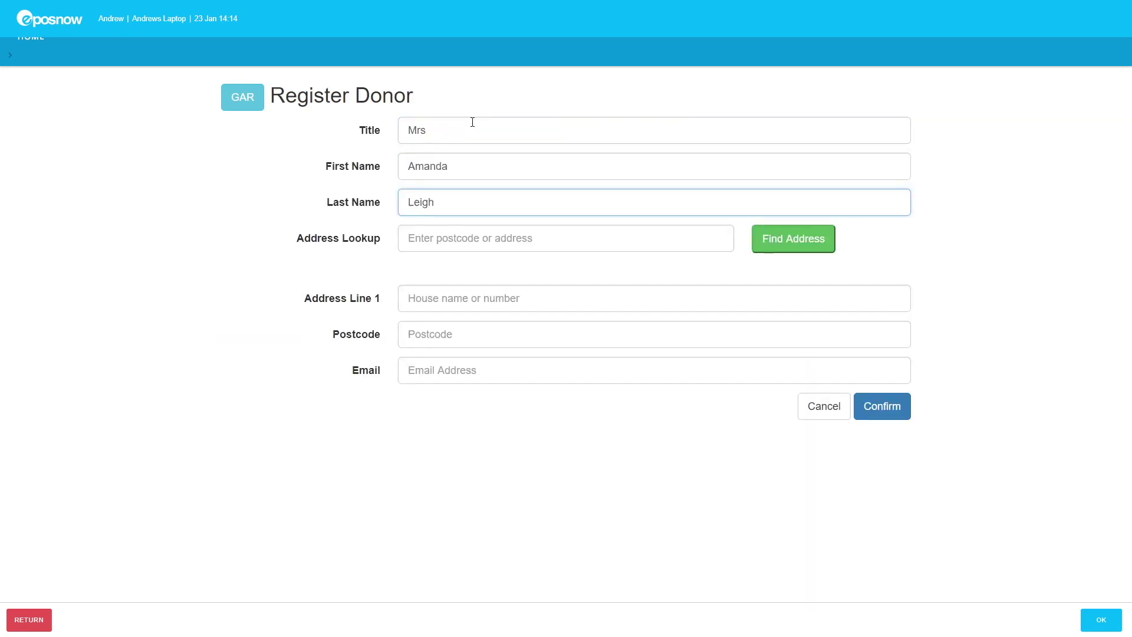
# Look up the donor's address by postcode, pick their house and enter their e-mail address
pyautogui.press('Tab')
pyautogui.write('CO11 1RP')
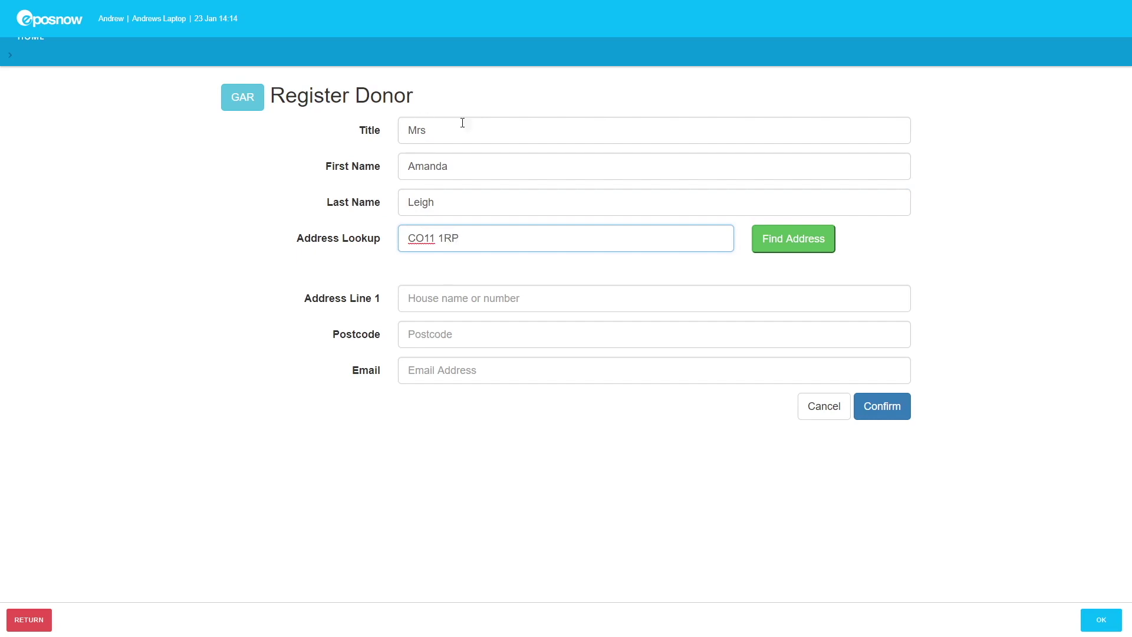
pyautogui.click(778, 249)
pyautogui.click(771, 282)
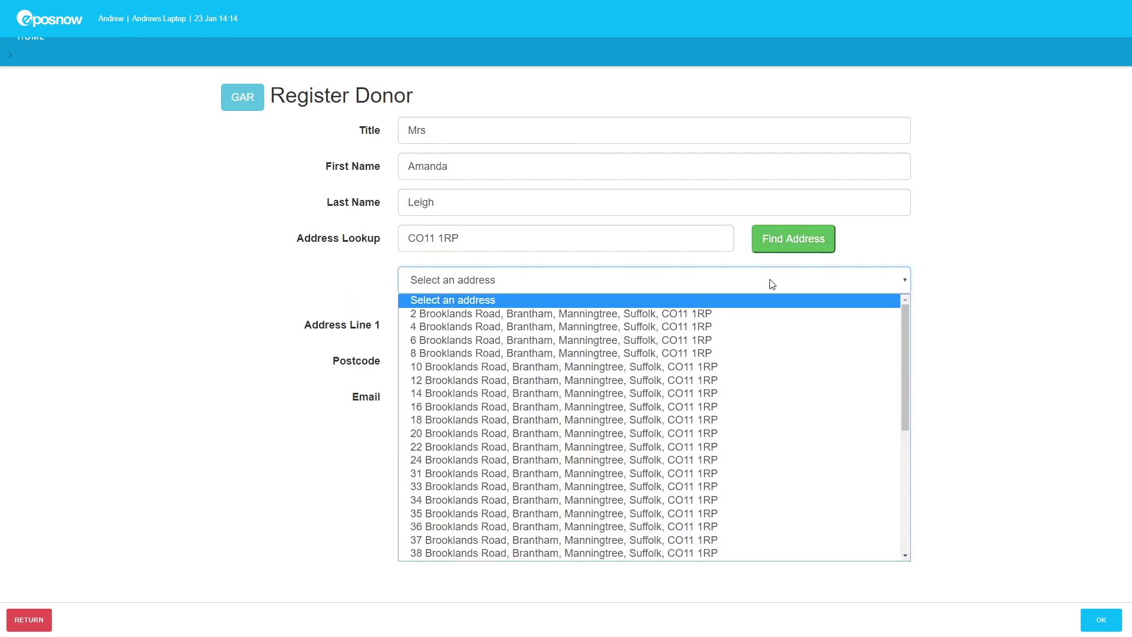
pyautogui.click(689, 426)
pyautogui.click(576, 390)
pyautogui.write('a.leigh@example.com')
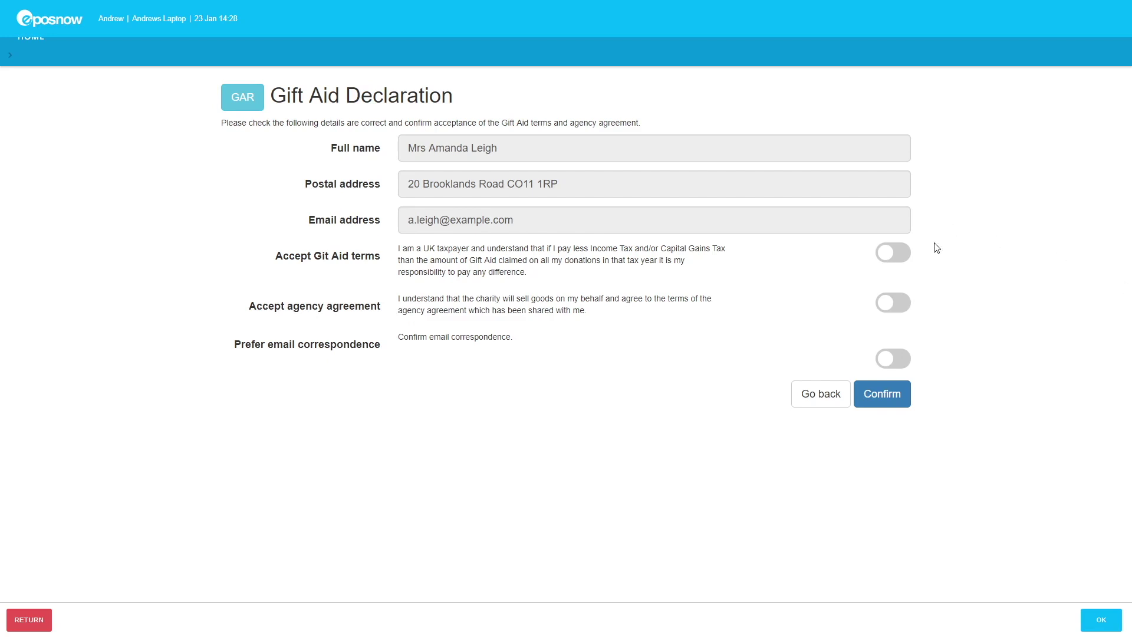
# Accept the Gift Aid terms and agency agreement, choose e-mail correspondence, confirm, and go to bag labels
pyautogui.click(906, 257)
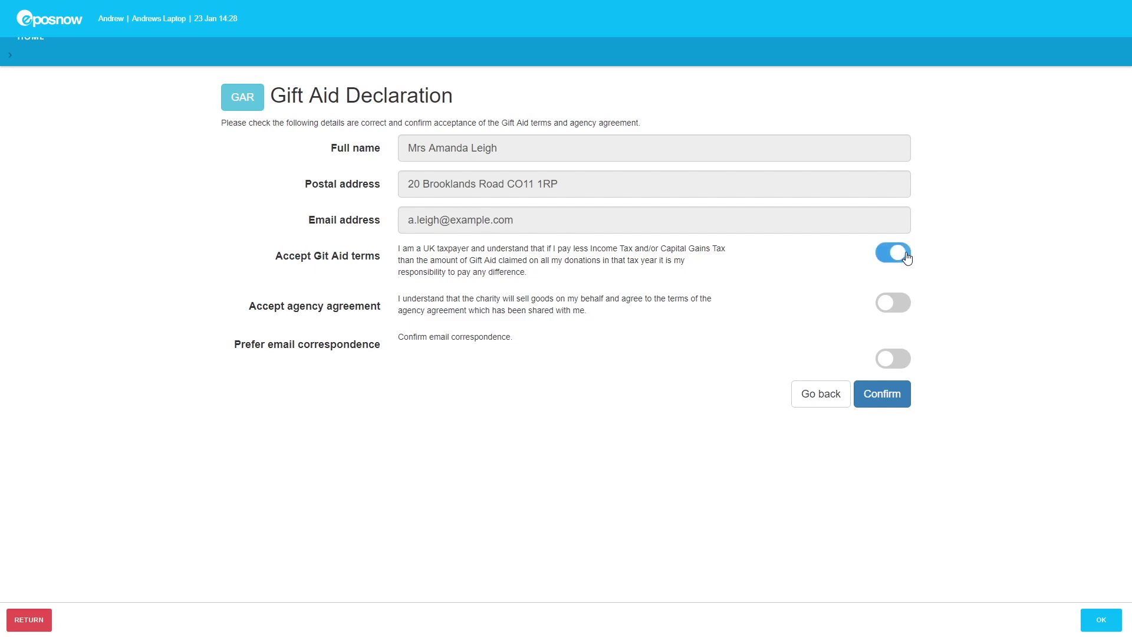
pyautogui.click(905, 307)
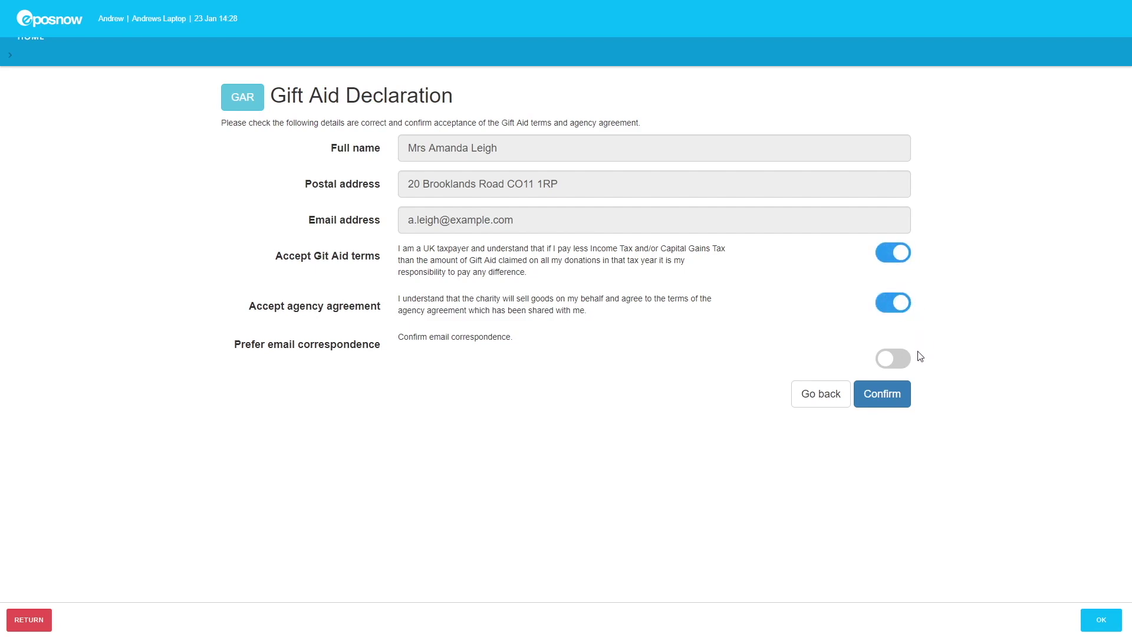
pyautogui.click(902, 366)
pyautogui.click(895, 401)
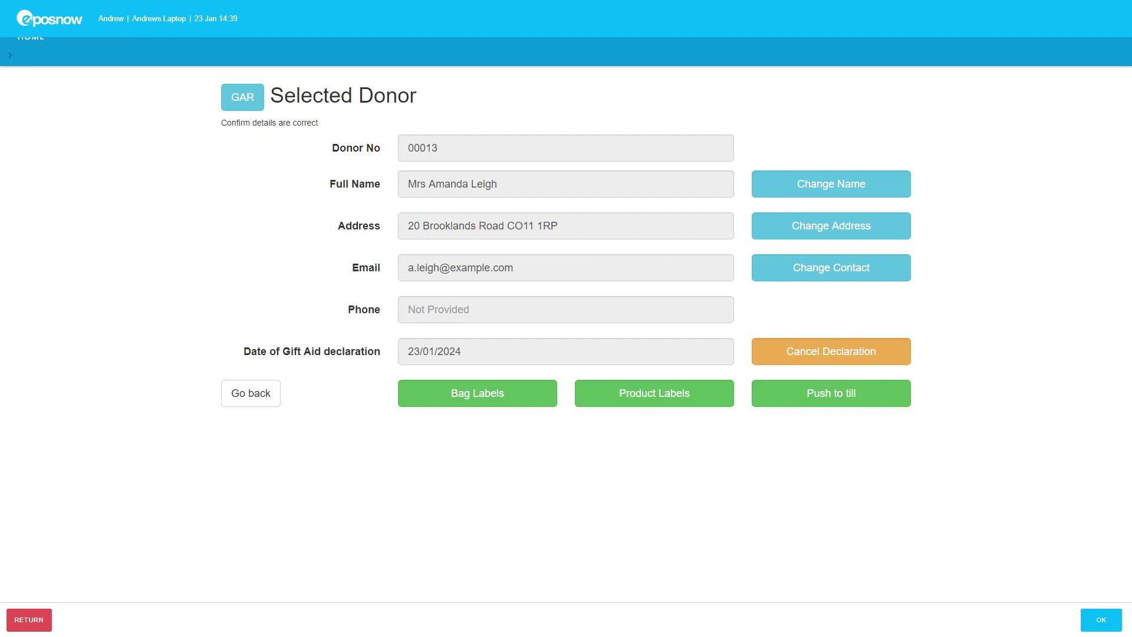
pyautogui.click(499, 397)
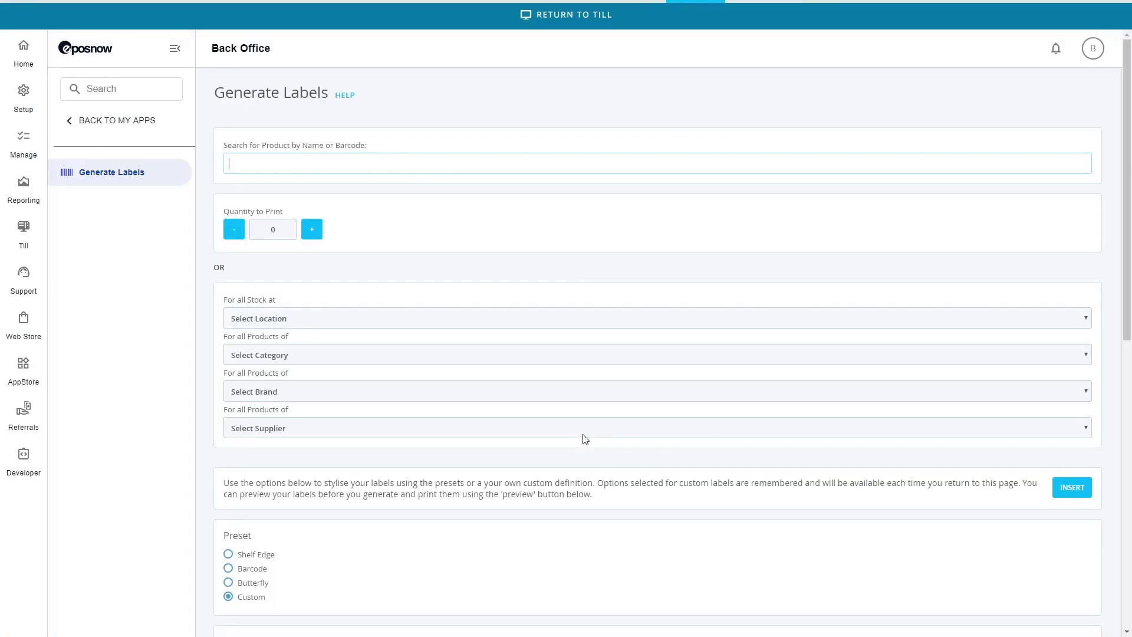
# Raise the bag label quantity to five and generate the donor's barcode labels
pyautogui.scroll(-10, 594, 397)
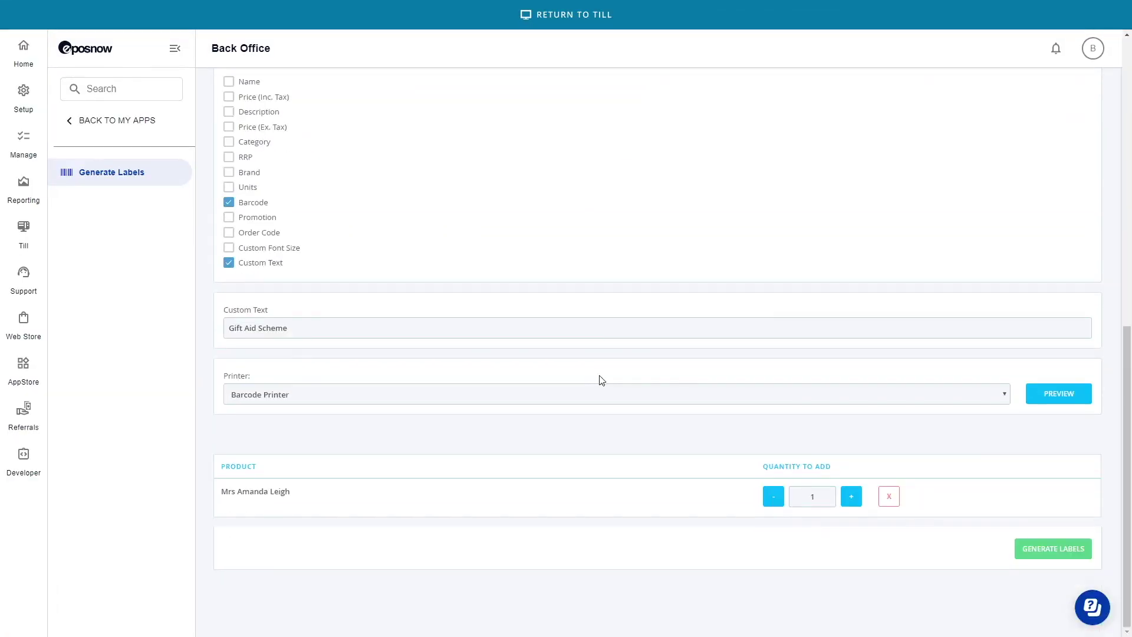
pyautogui.click(851, 501)
pyautogui.click(851, 501)
pyautogui.click(851, 501)
pyautogui.click(851, 501)
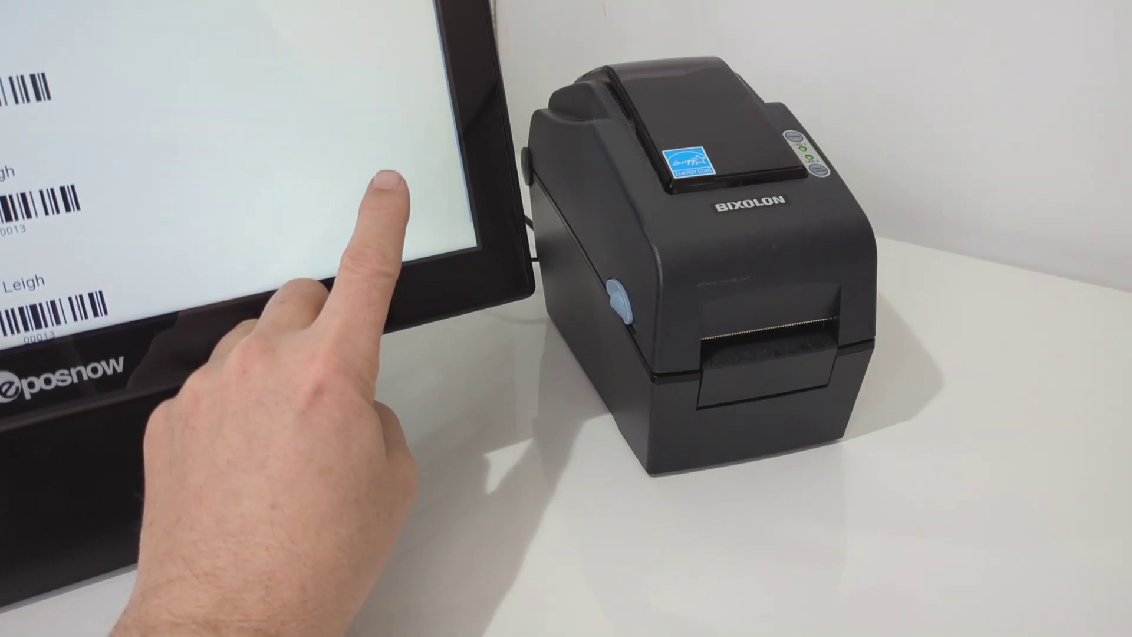
pyautogui.click(389, 180)
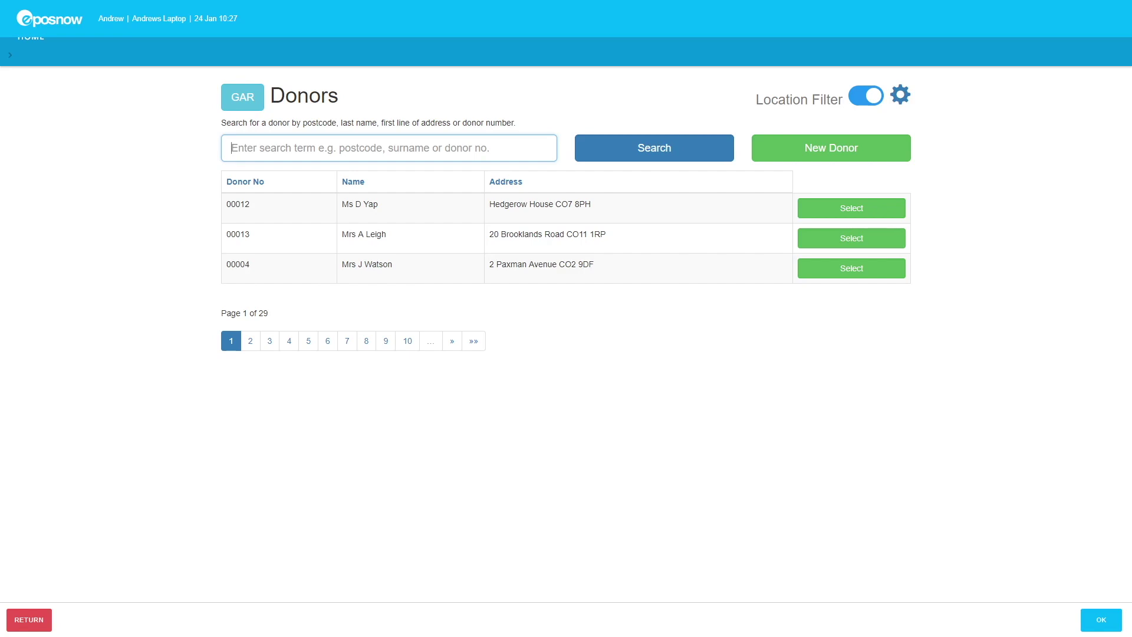
# Find the donor by their donor number, open their record and start product labels
pyautogui.write('00013')
pyautogui.press('Return')
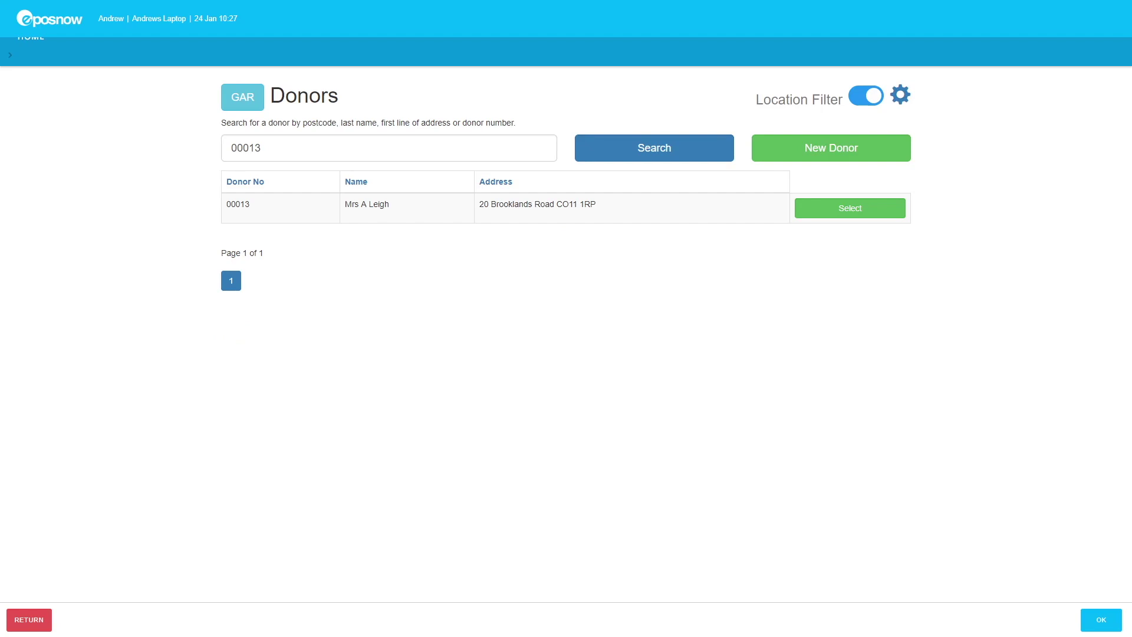
pyautogui.click(839, 209)
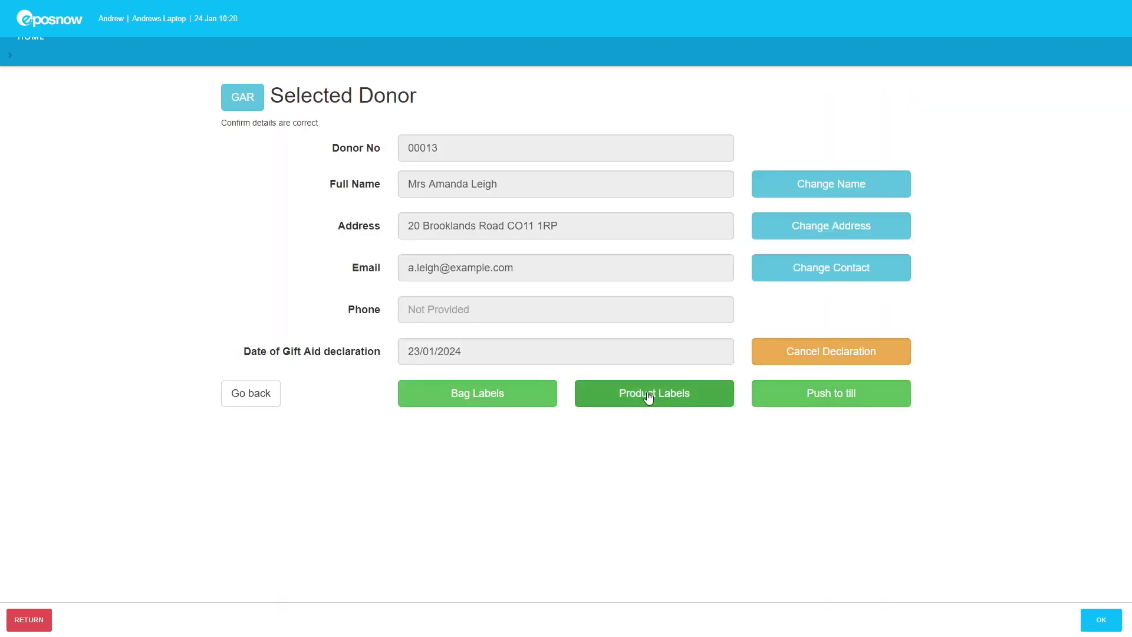
pyautogui.click(649, 396)
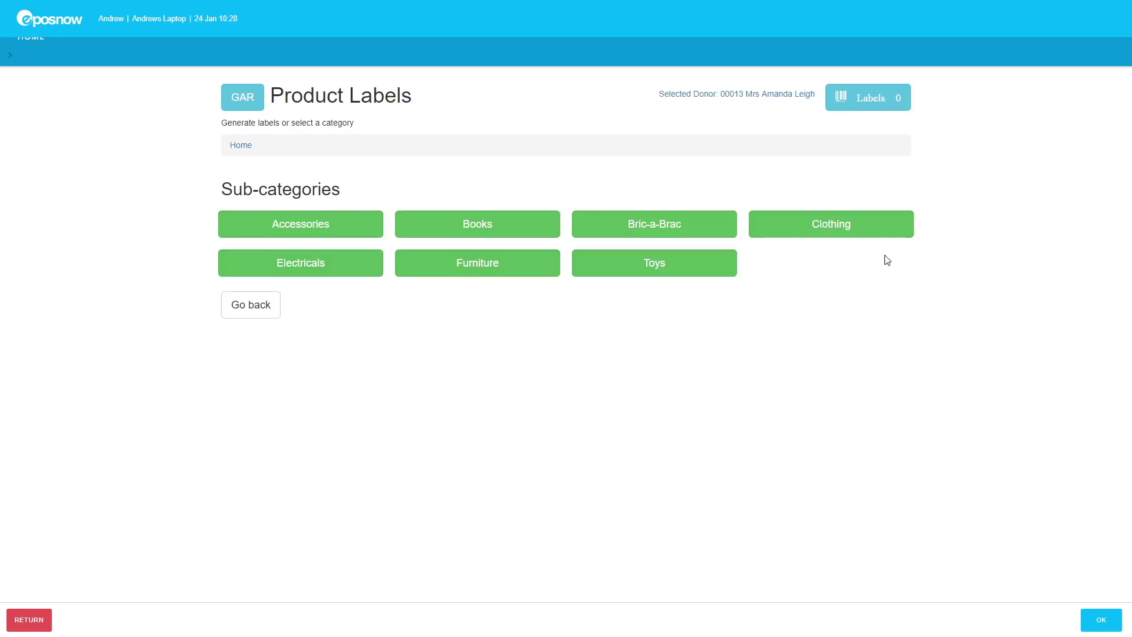
# Add 6 Clothing labels to the selection and review the label cart
pyautogui.click(867, 237)
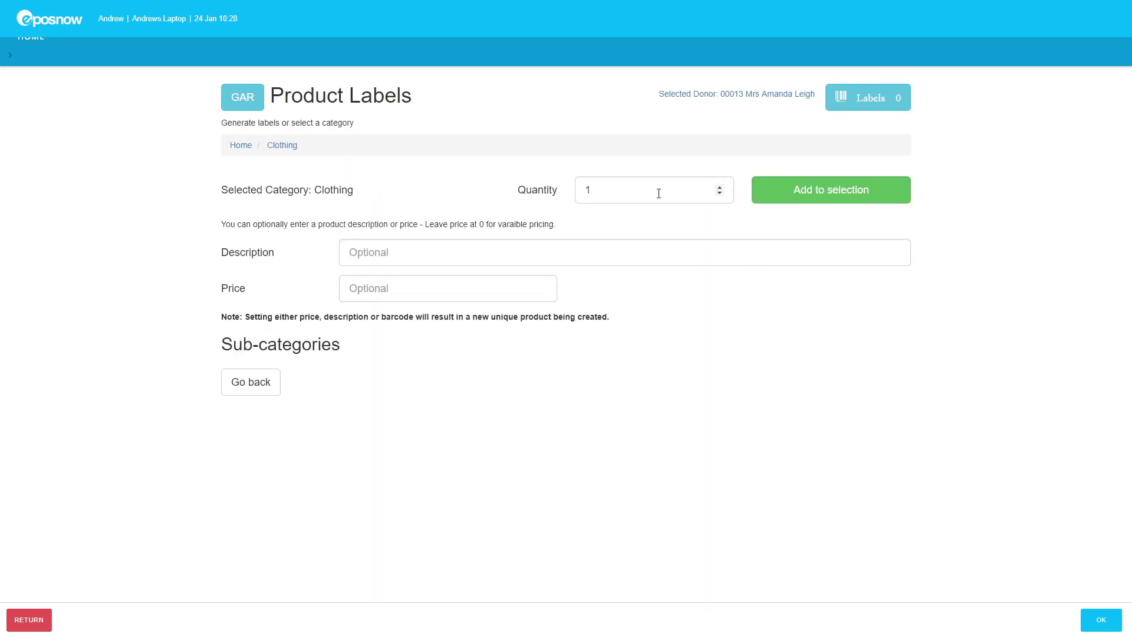
pyautogui.click(719, 187)
pyautogui.click(719, 187)
pyautogui.click(719, 187)
pyautogui.click(719, 187)
pyautogui.click(719, 187)
pyautogui.click(817, 196)
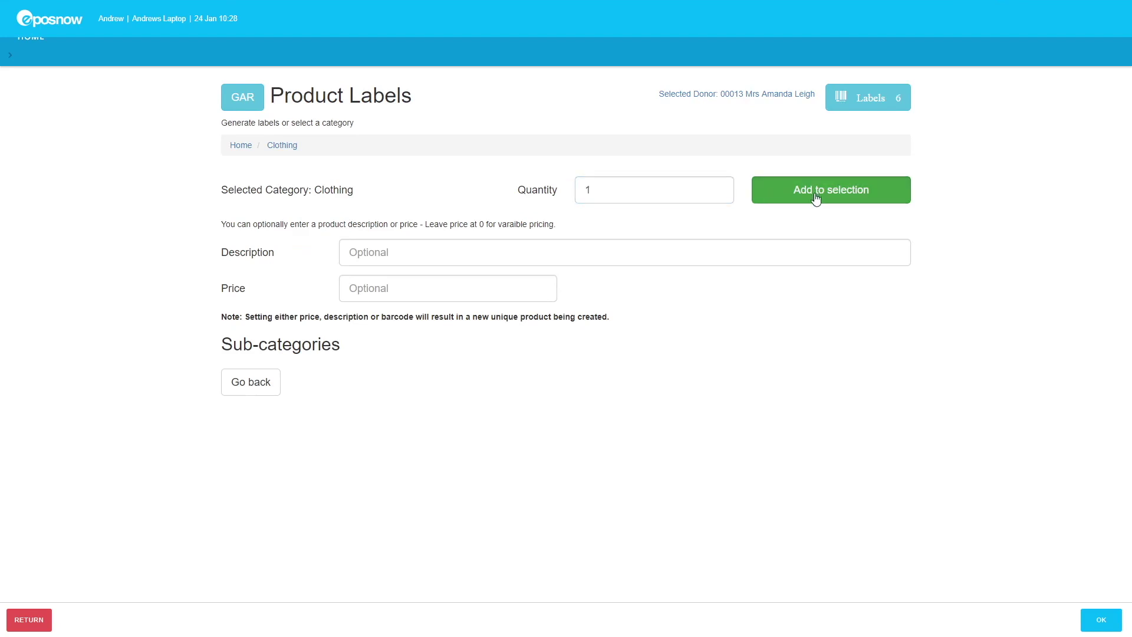
pyautogui.click(857, 100)
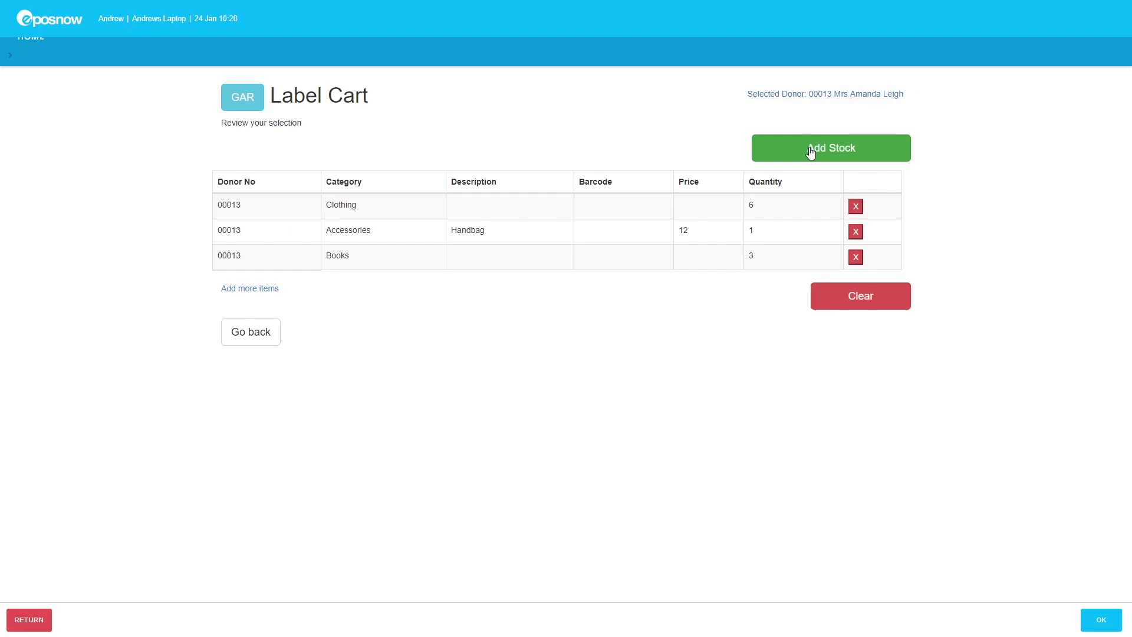
# Book the donor's three cart items into stock and print their product labels
pyautogui.click(811, 153)
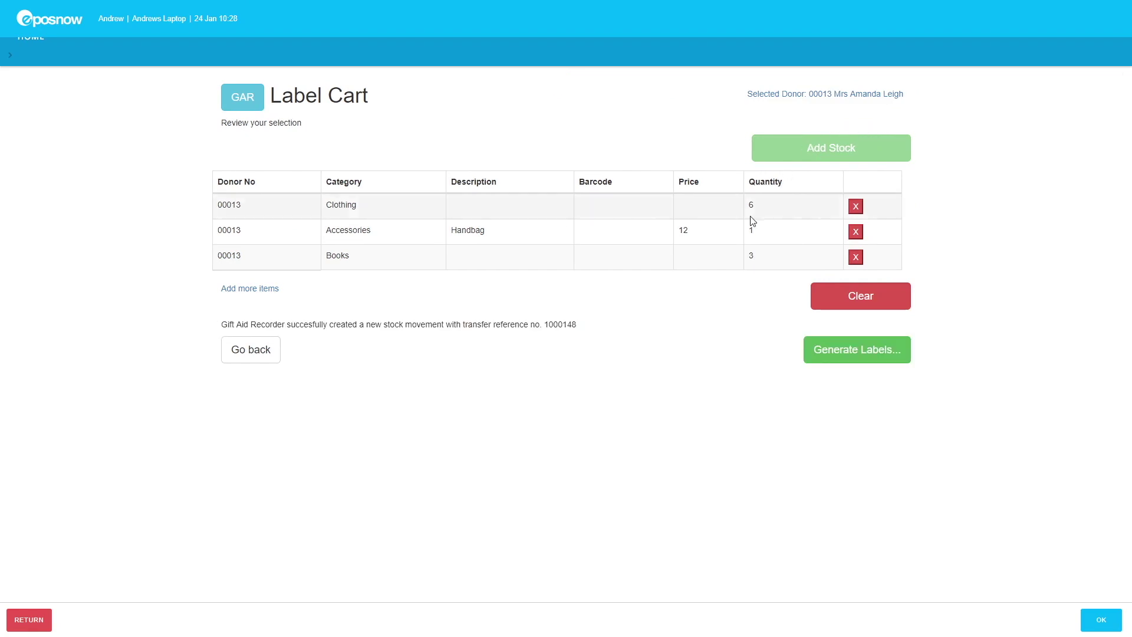
pyautogui.click(853, 352)
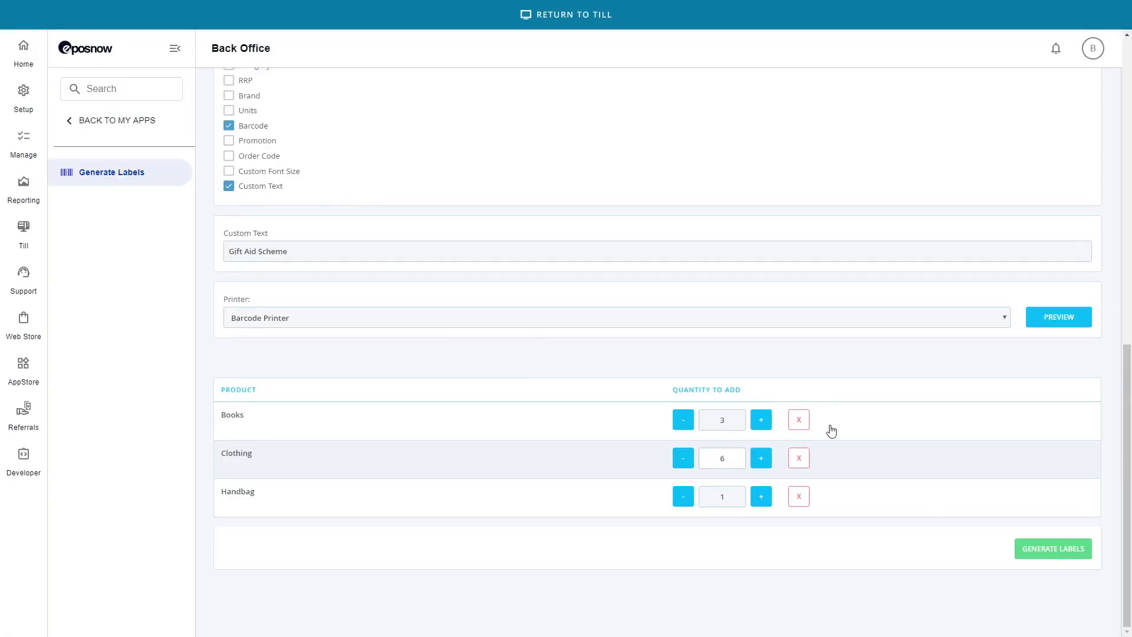
pyautogui.click(1063, 553)
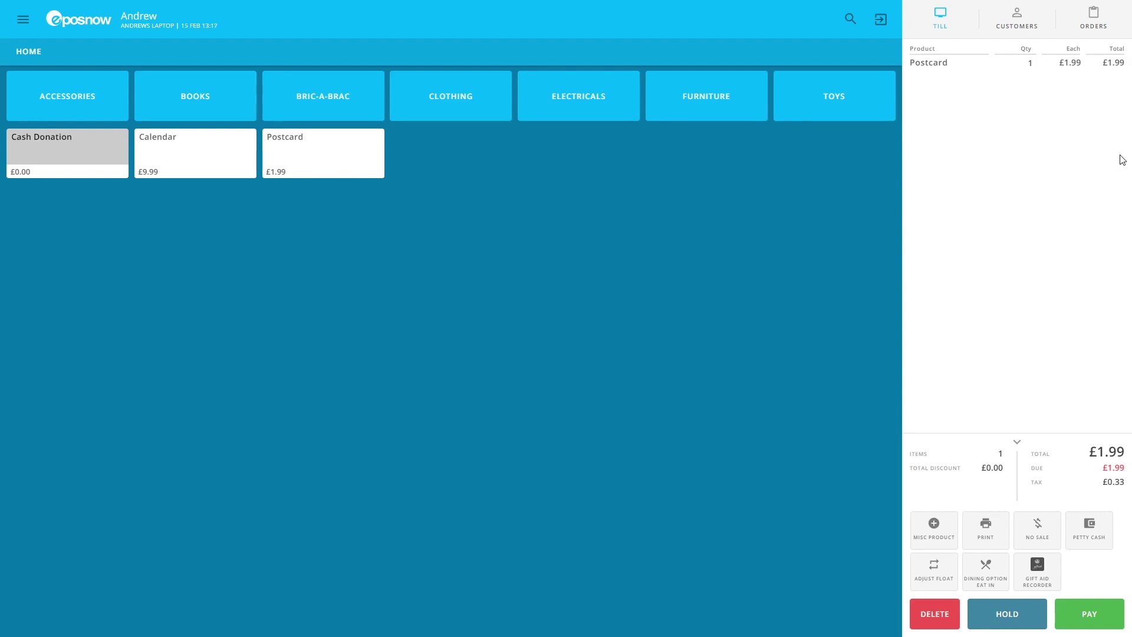
# Add the Radley Handbag (barcode G00000004) to the basket
pyautogui.click(851, 17)
pyautogui.write('G00000004')
pyautogui.click(862, 28)
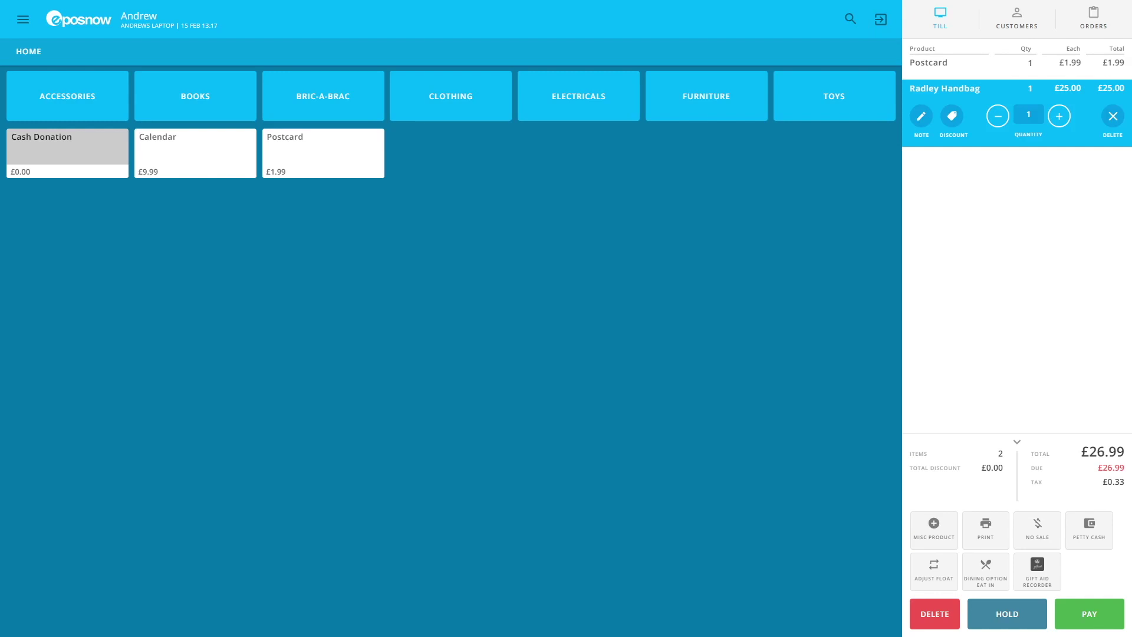
# Add Clothing item D0308-3 priced at £15, then pay the £41.99 total by card
pyautogui.click(849, 20)
pyautogui.write('D0308-3')
pyautogui.press('Return')
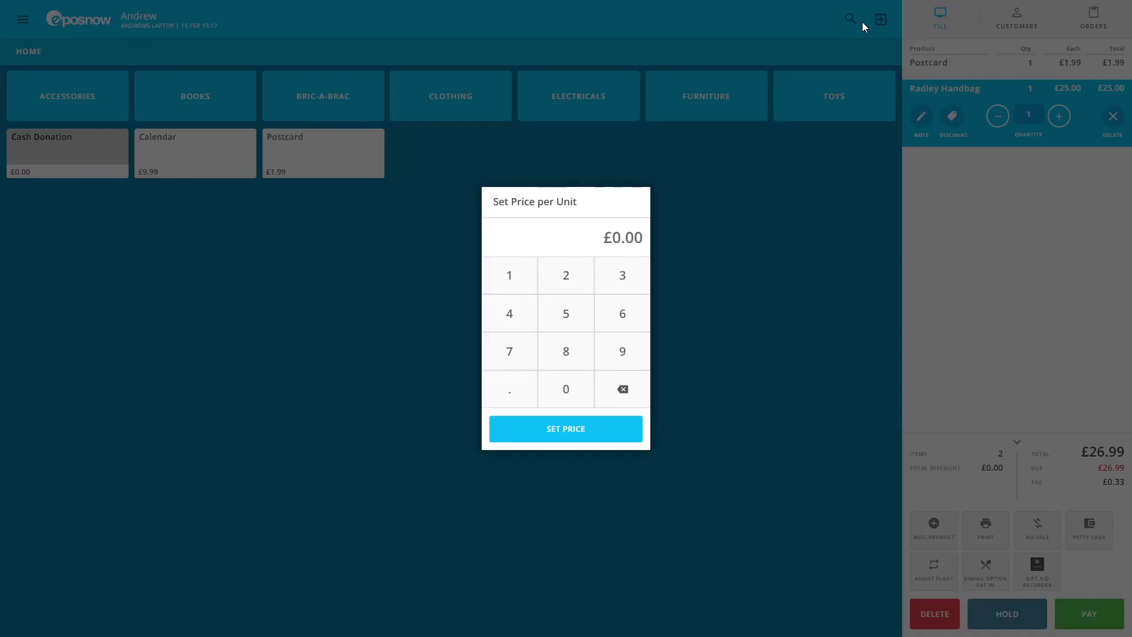
pyautogui.click(523, 288)
pyautogui.click(571, 313)
pyautogui.click(573, 427)
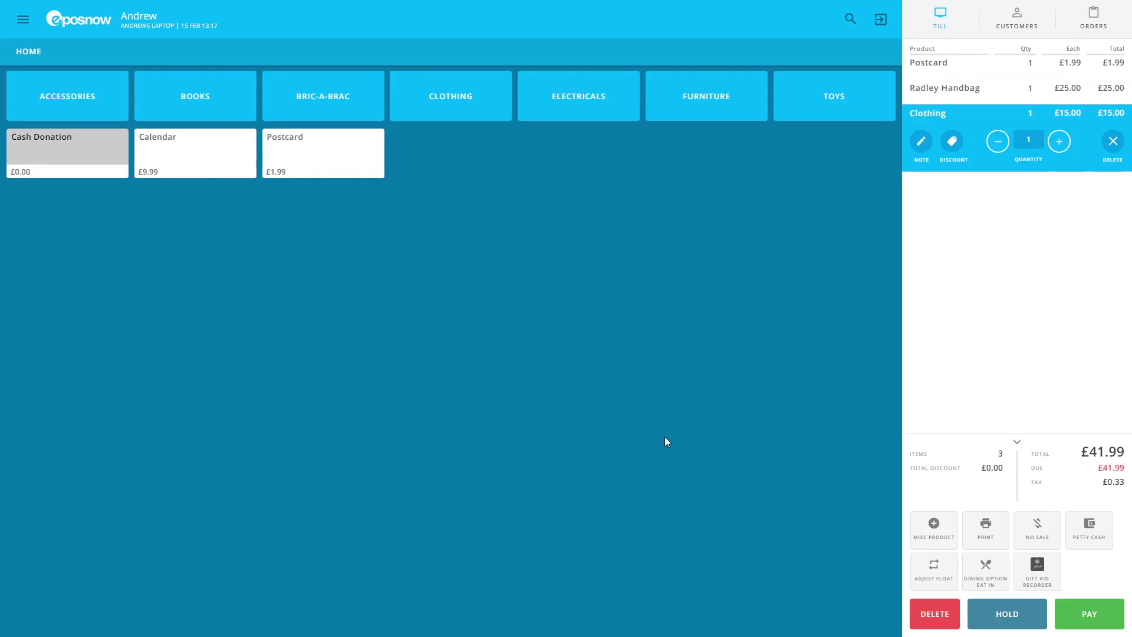
pyautogui.click(1089, 611)
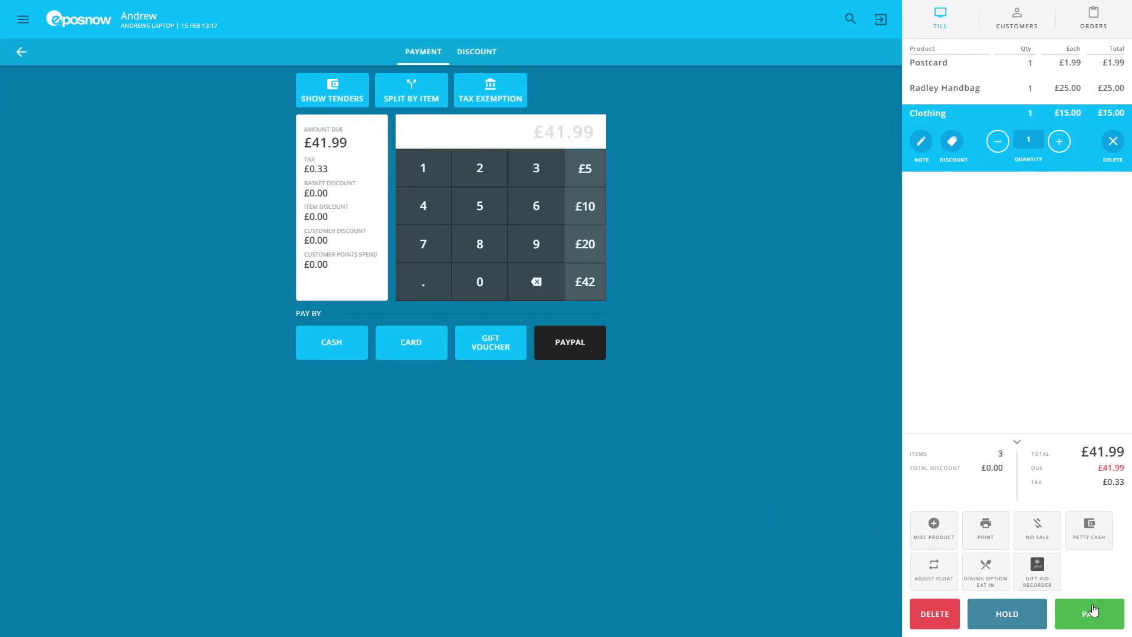
pyautogui.click(408, 341)
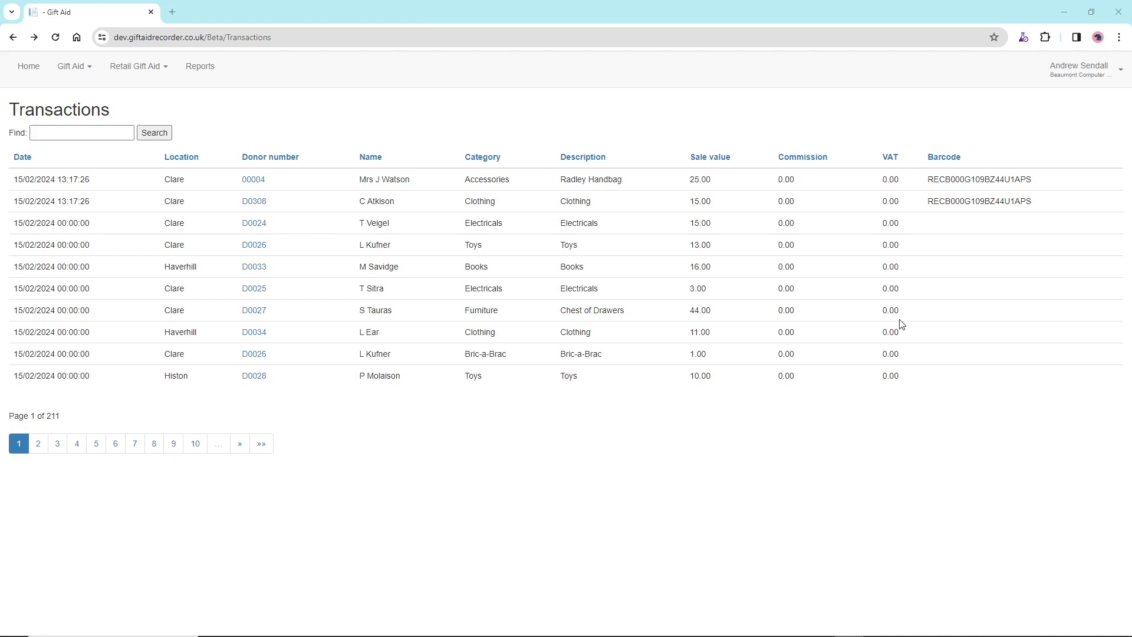
# Open the handbag buyer's donor account and expand its summary, transactions, donations and account history
pyautogui.click(263, 180)
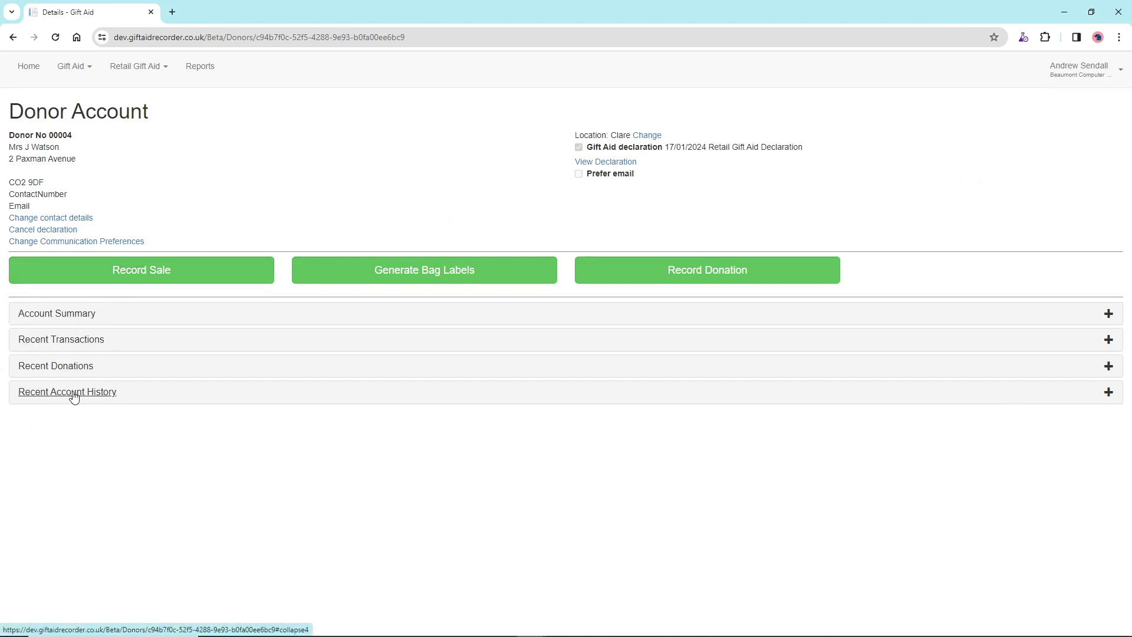
pyautogui.click(71, 322)
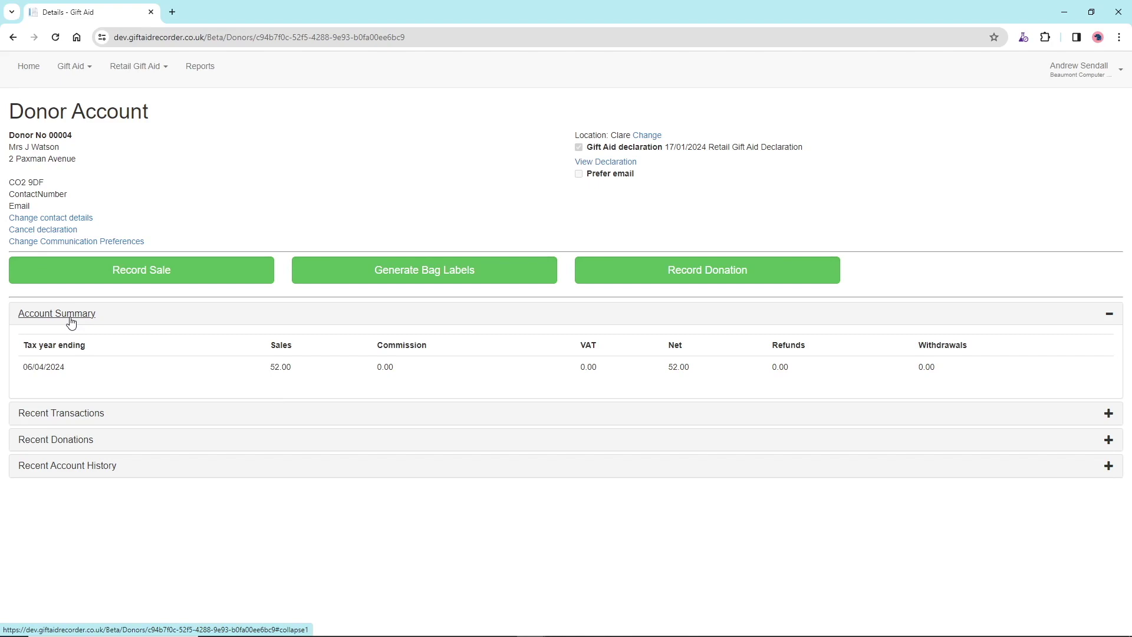
pyautogui.click(70, 413)
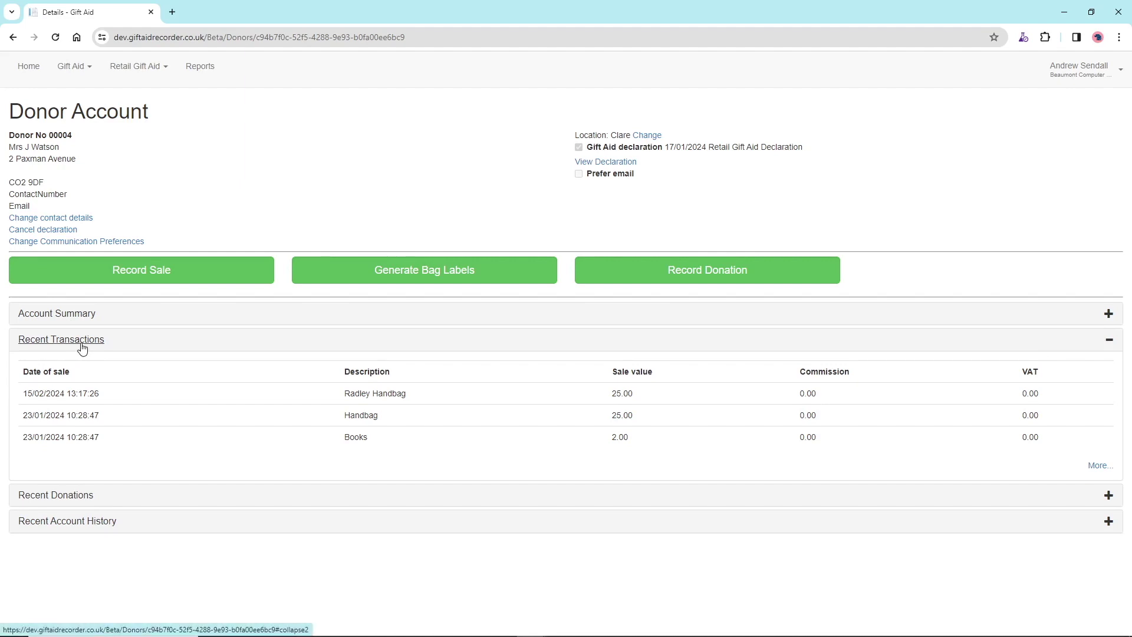
pyautogui.click(80, 500)
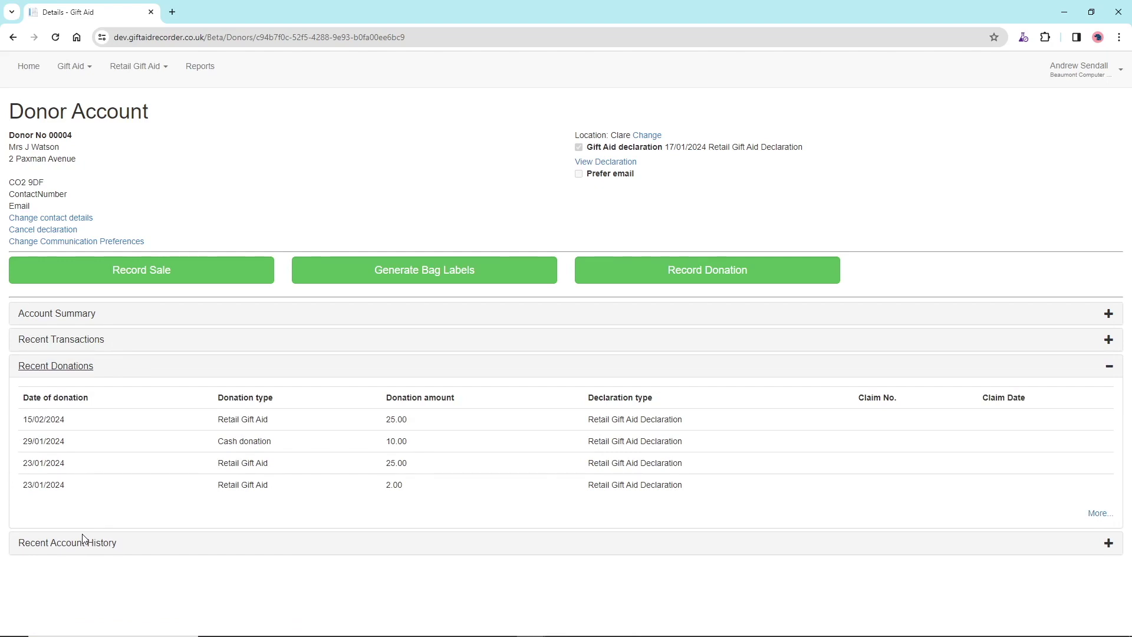
pyautogui.click(83, 541)
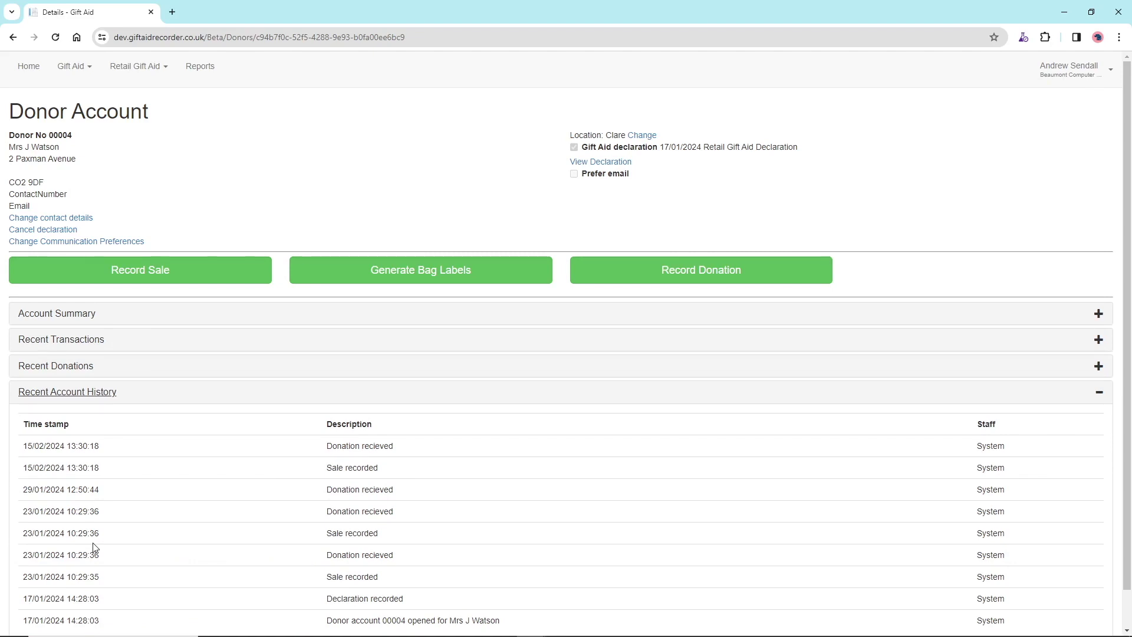
pyautogui.scroll(-1, 94, 547)
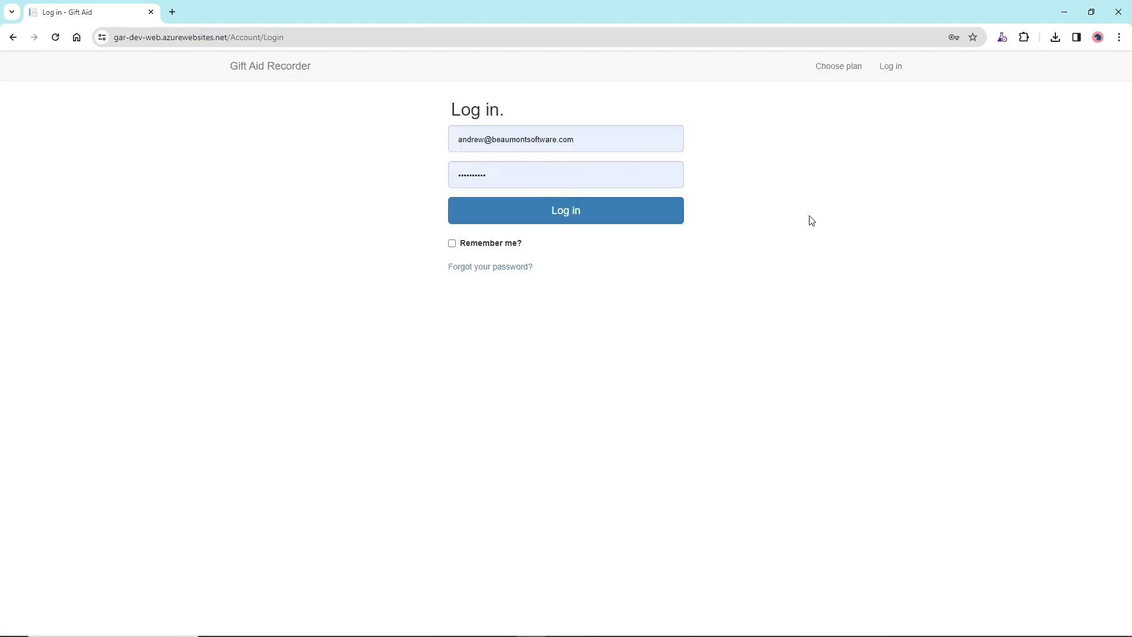
# Sign in and create a This Week sales report including donor summary and new and total registration stats
pyautogui.click(621, 219)
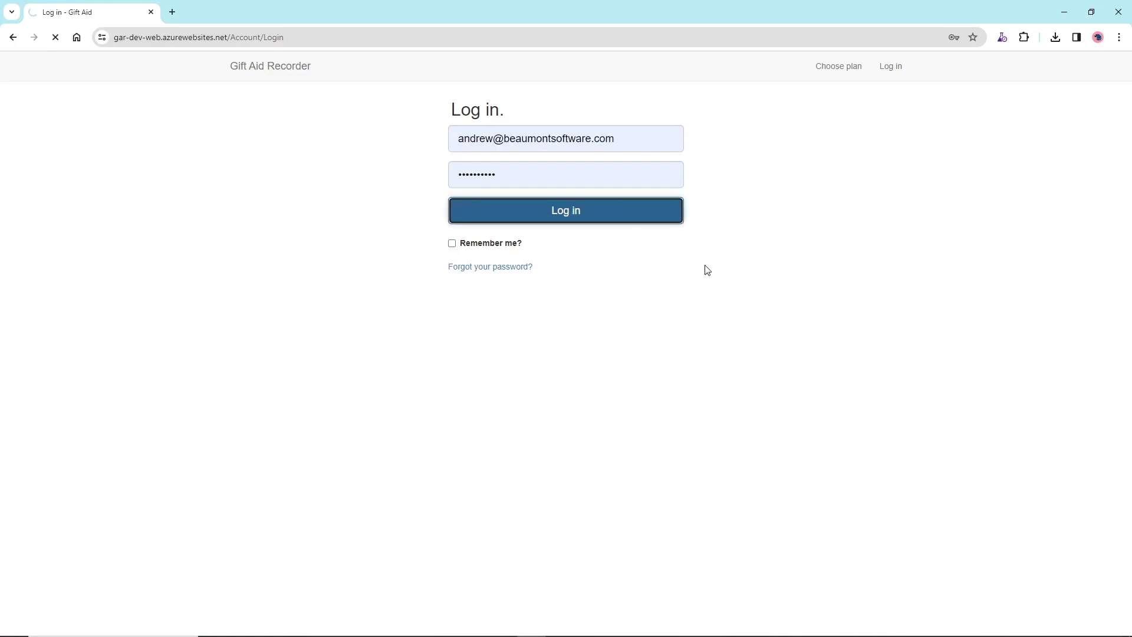
pyautogui.click(213, 69)
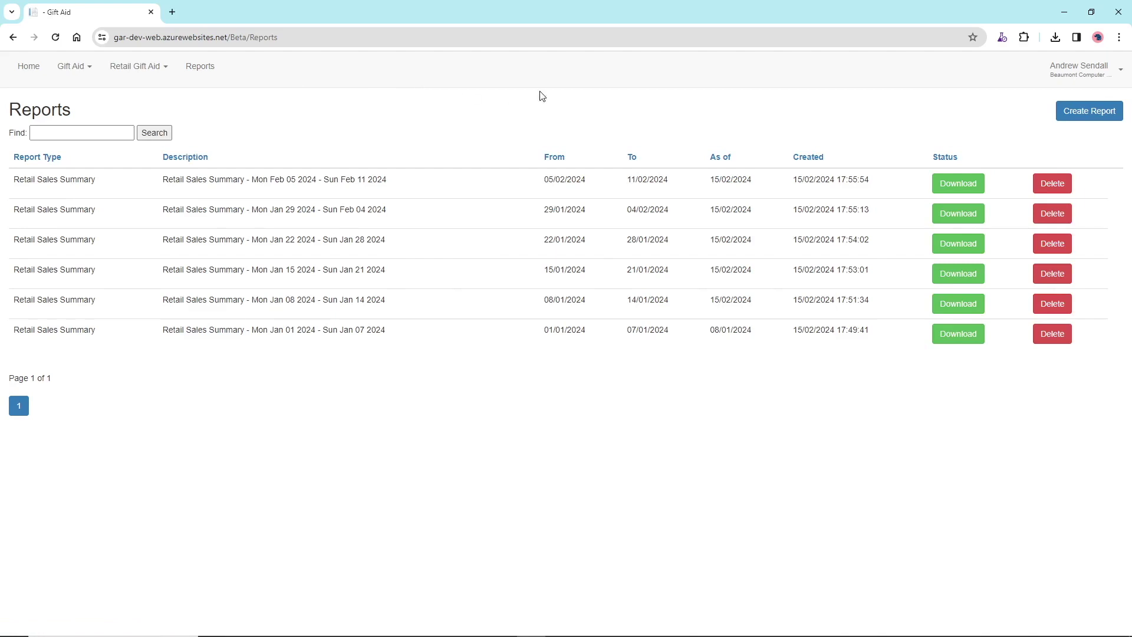
pyautogui.click(1108, 117)
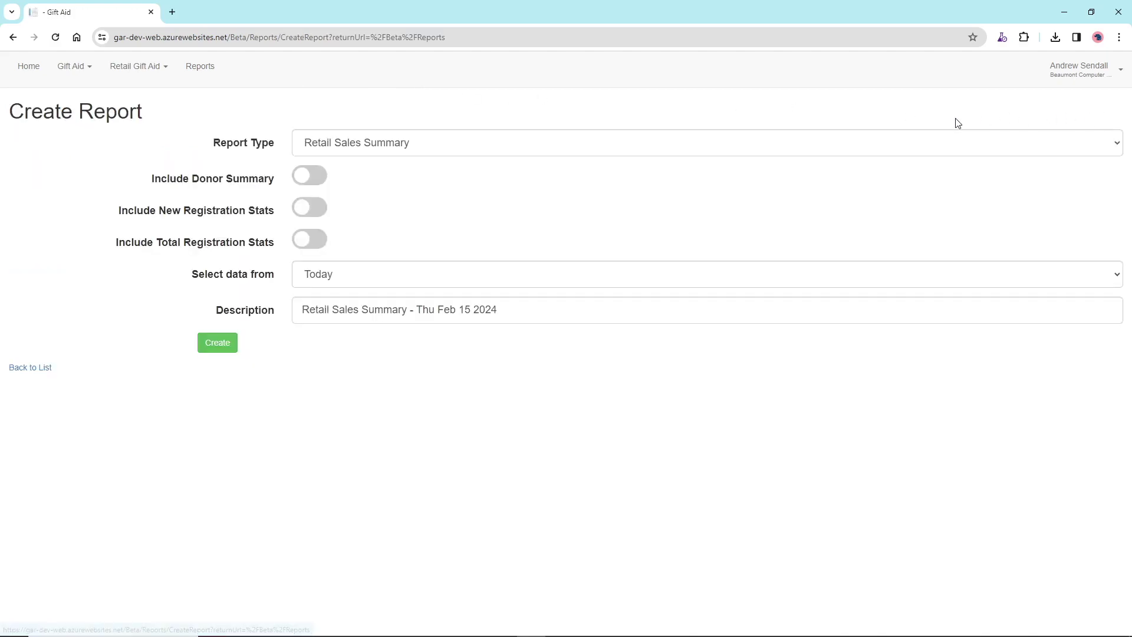
pyautogui.click(769, 278)
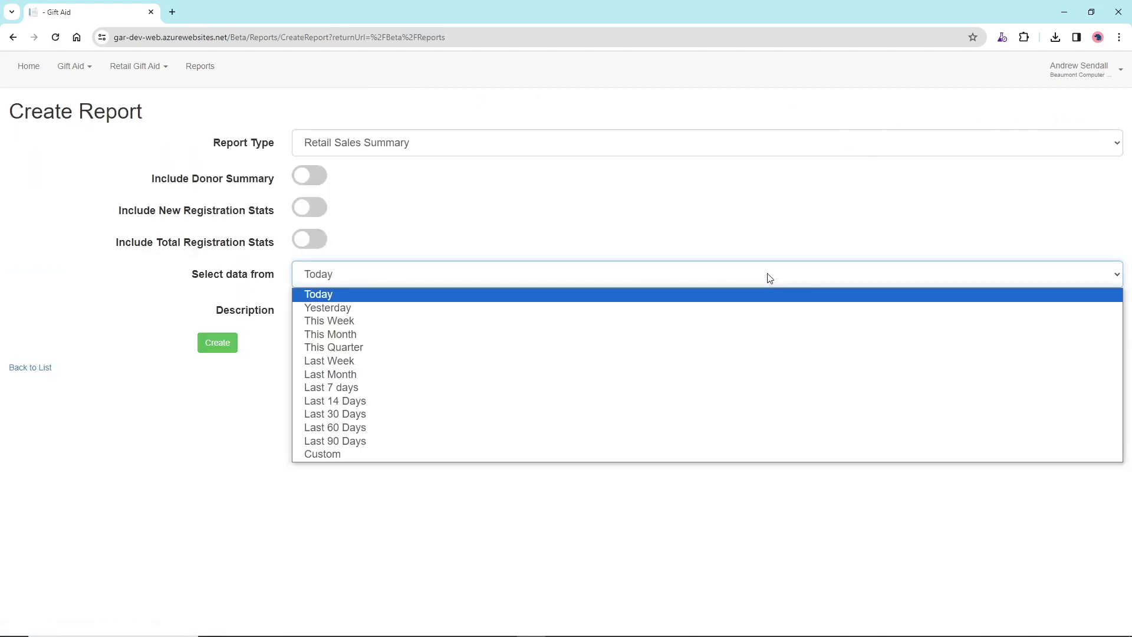
pyautogui.click(744, 321)
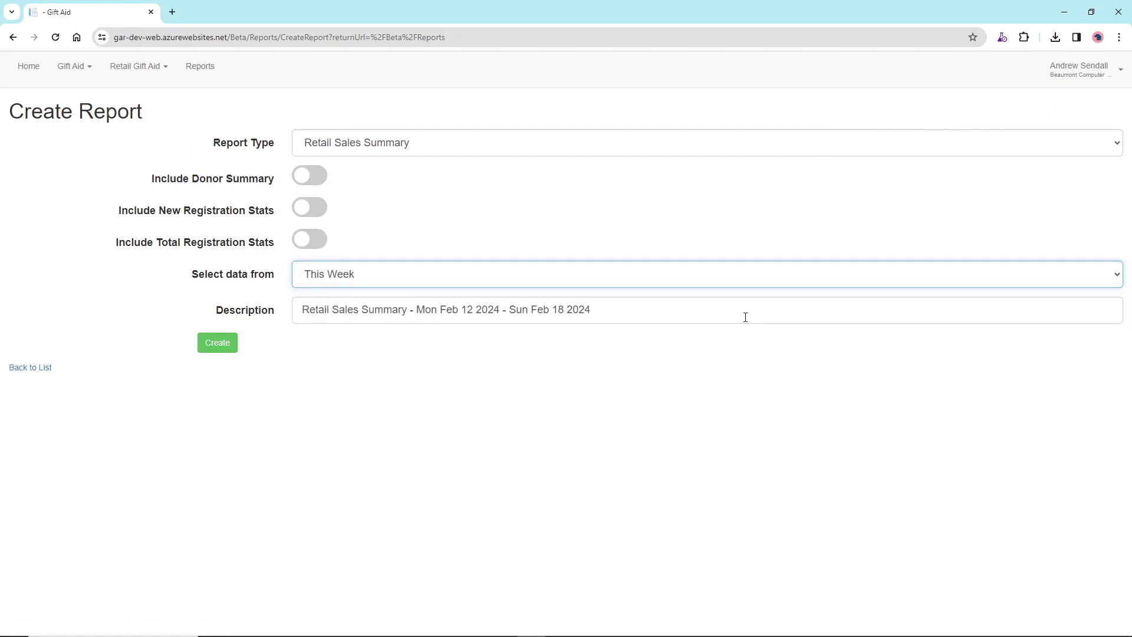
pyautogui.click(307, 175)
pyautogui.click(314, 212)
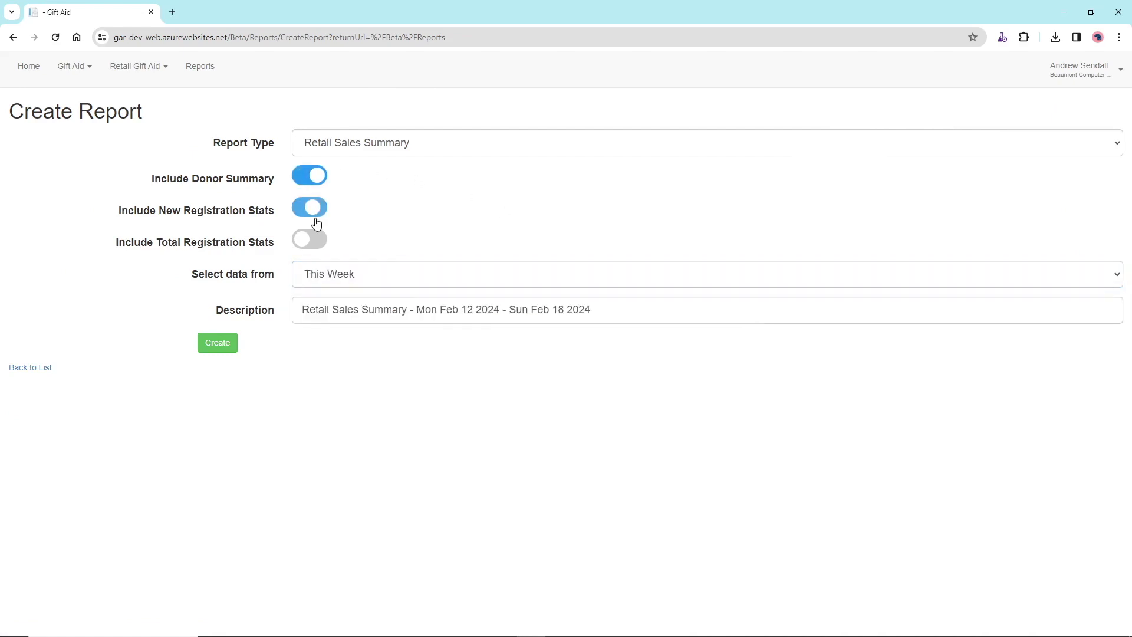
pyautogui.click(317, 238)
pyautogui.click(229, 351)
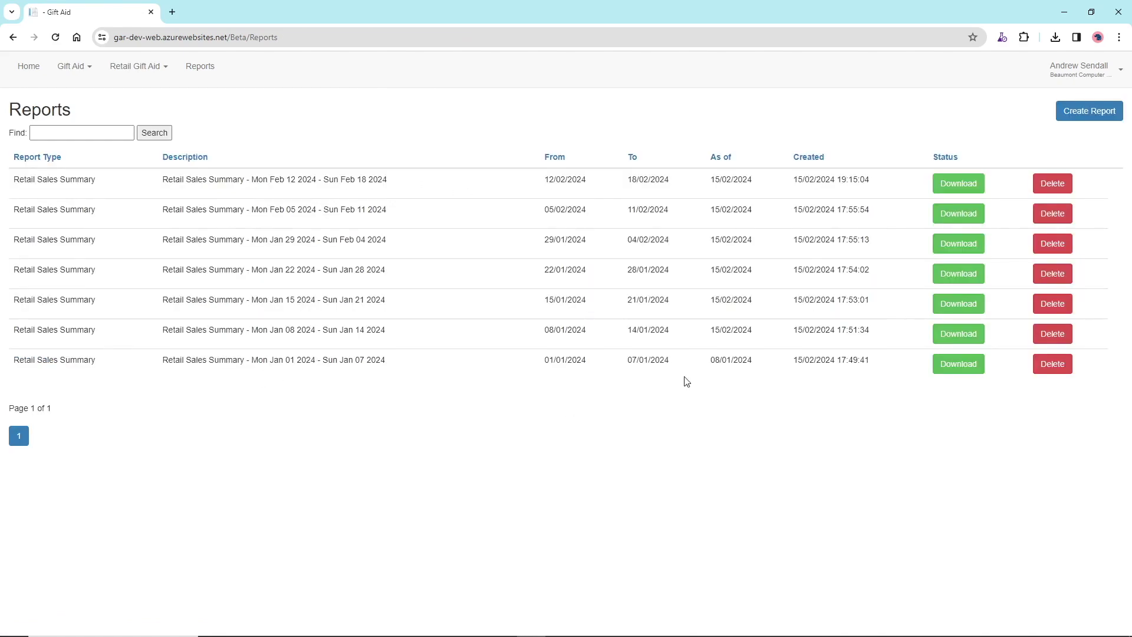
# Download and save this week's Retail Sales Summary as an .xlsx file, then open it
pyautogui.click(960, 182)
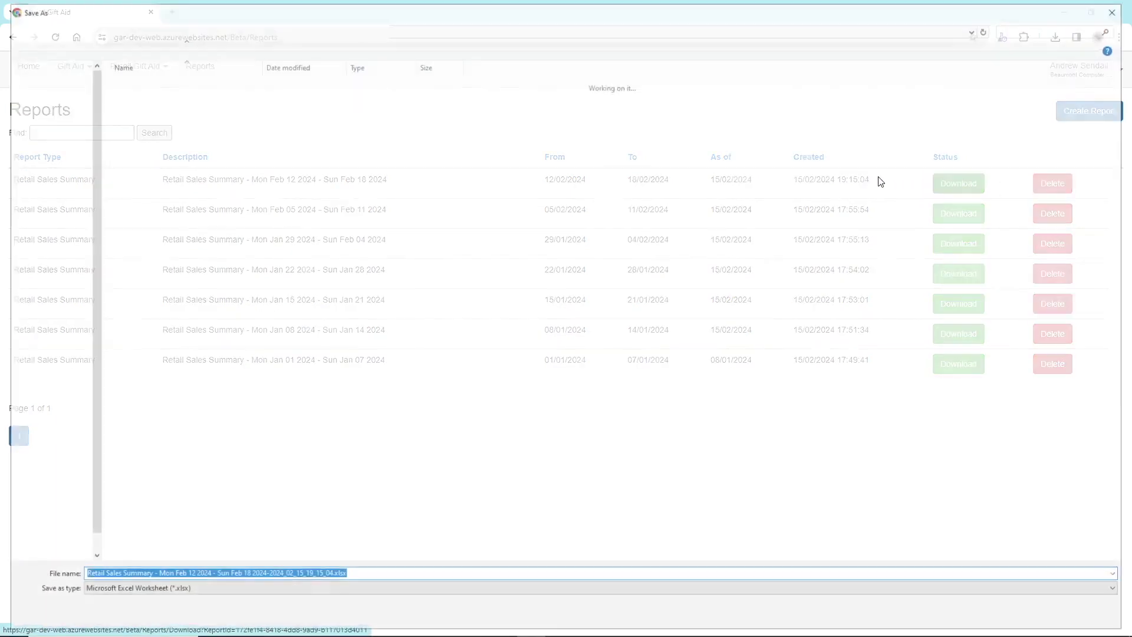
pyautogui.click(1030, 617)
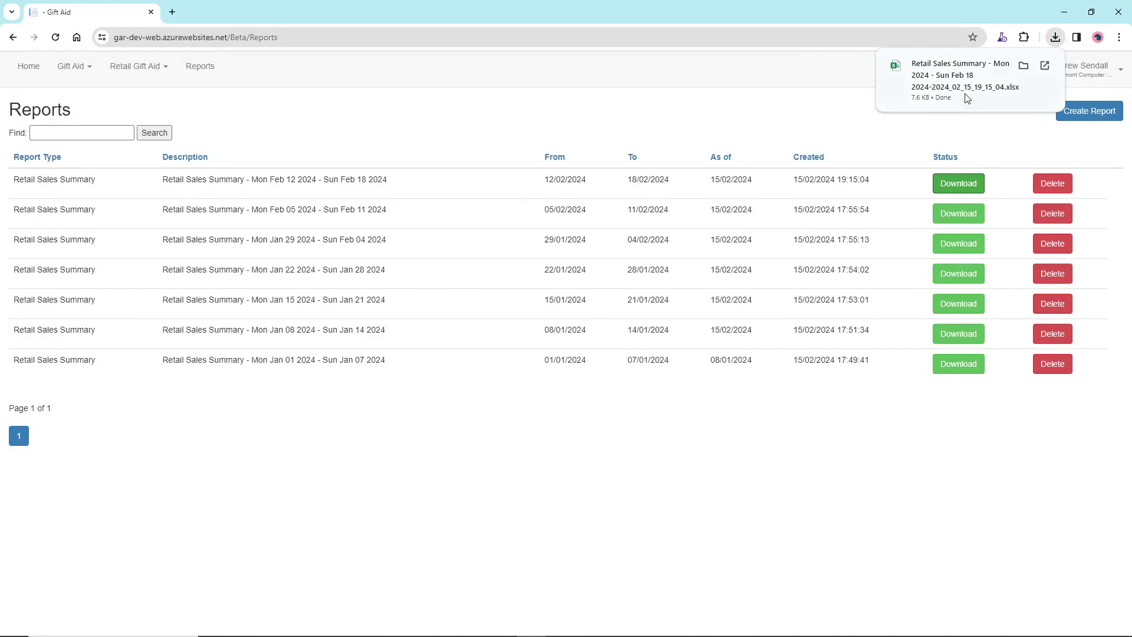
pyautogui.click(970, 102)
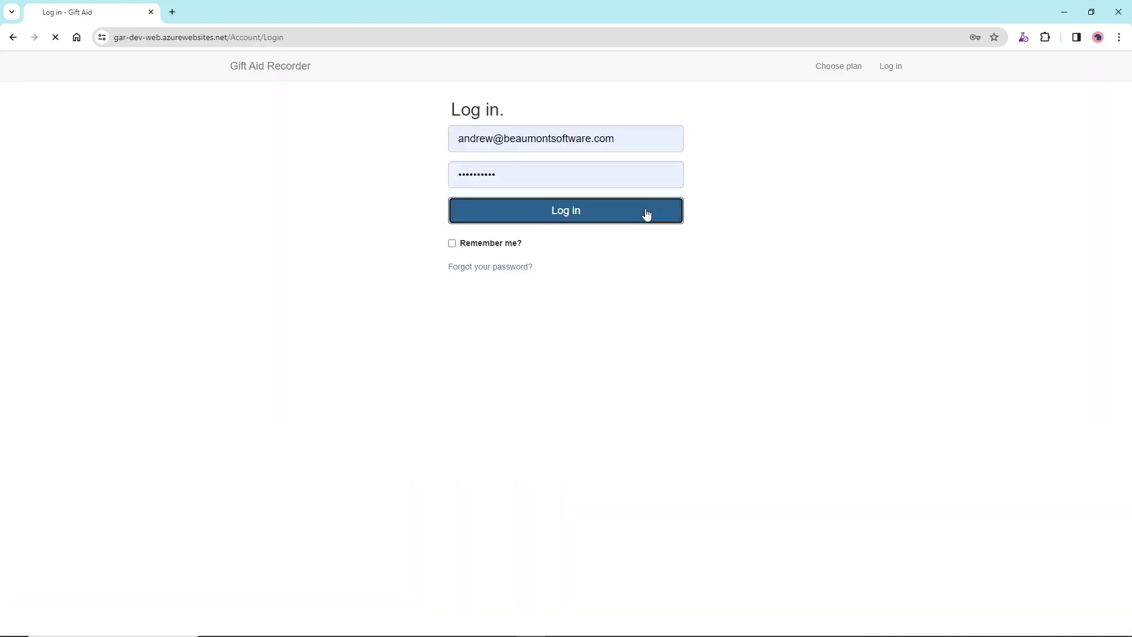
# Sign in again, dismiss What's new, and go to Retail Gift Aid Notifications
pyautogui.click(645, 215)
pyautogui.click(713, 328)
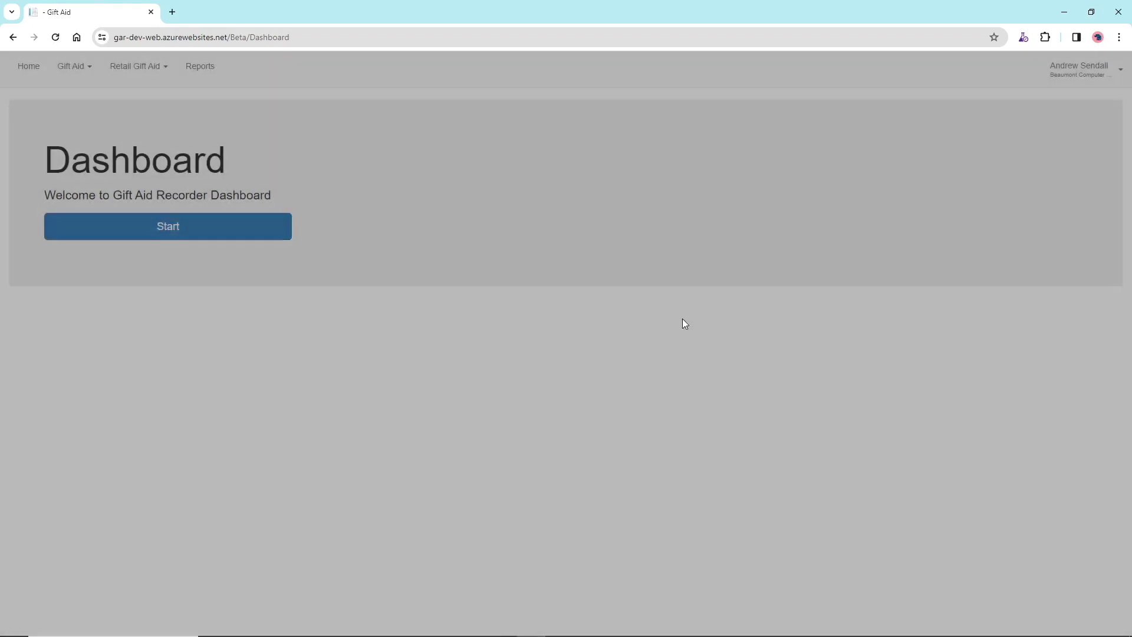
pyautogui.click(150, 69)
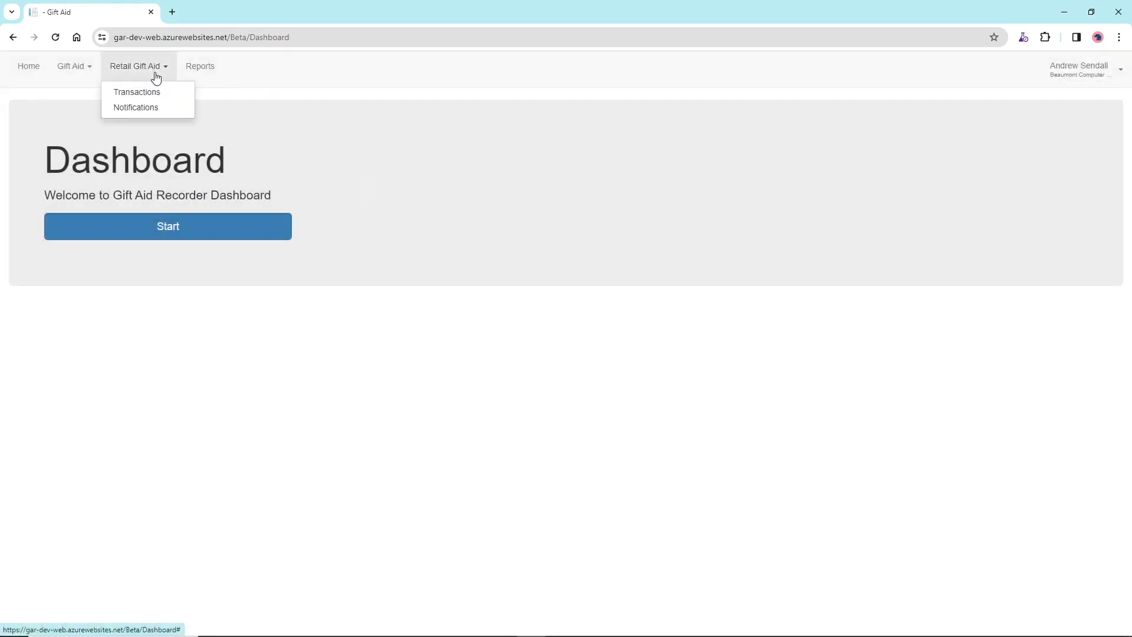
pyautogui.click(154, 110)
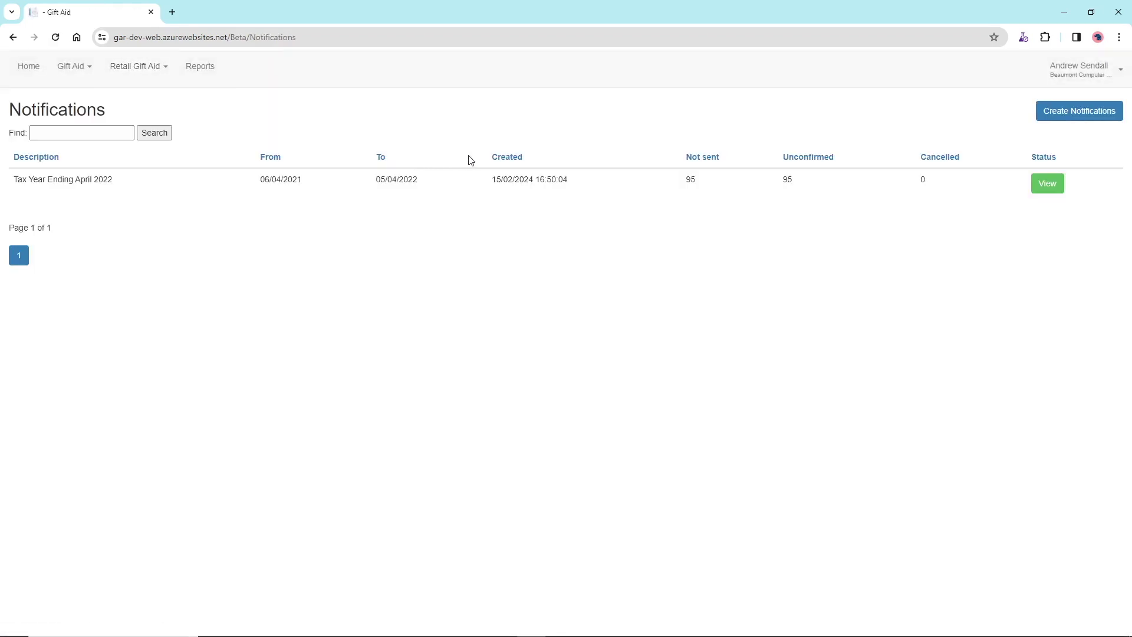
# Create the Tax Year Ending April 2023 notification batch, view it and download its donor list
pyautogui.click(1059, 118)
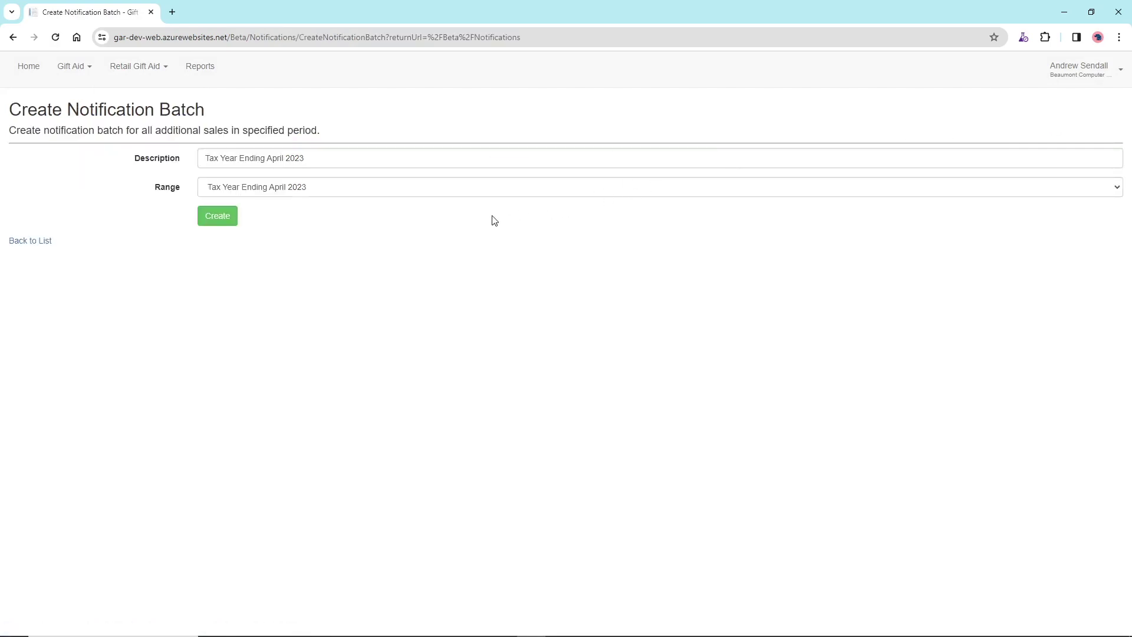
pyautogui.click(228, 220)
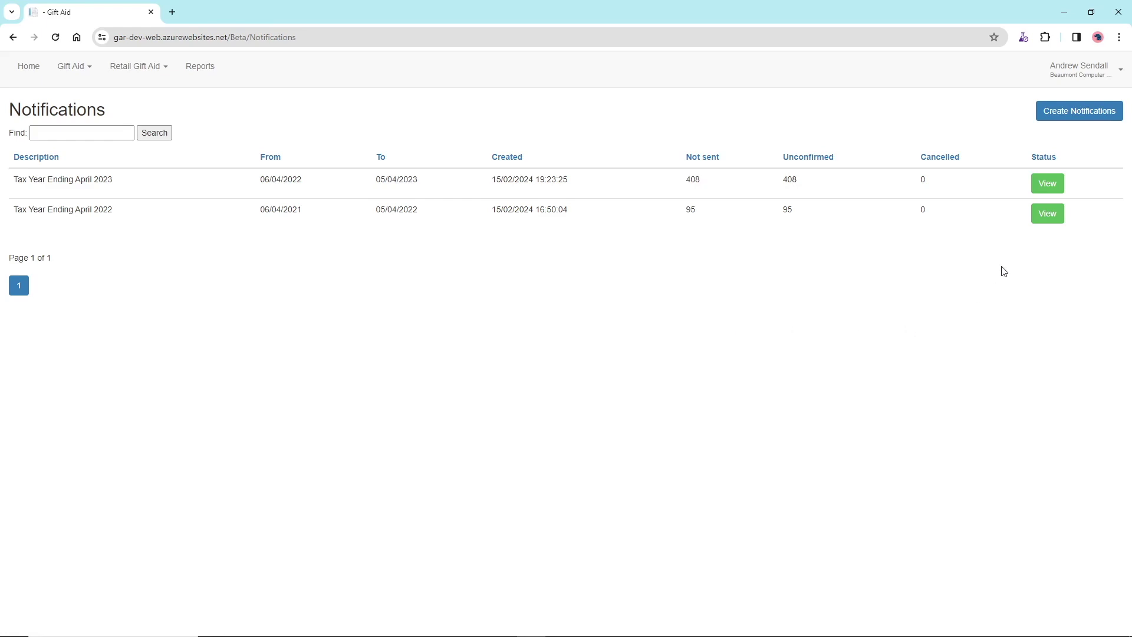
pyautogui.click(1053, 186)
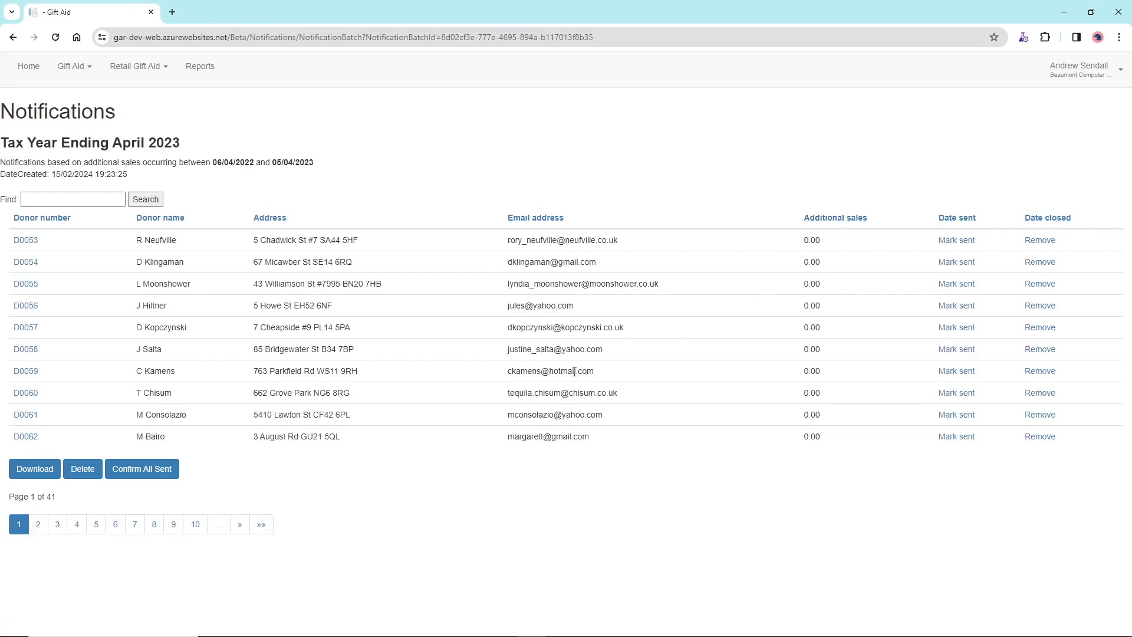
pyautogui.click(40, 475)
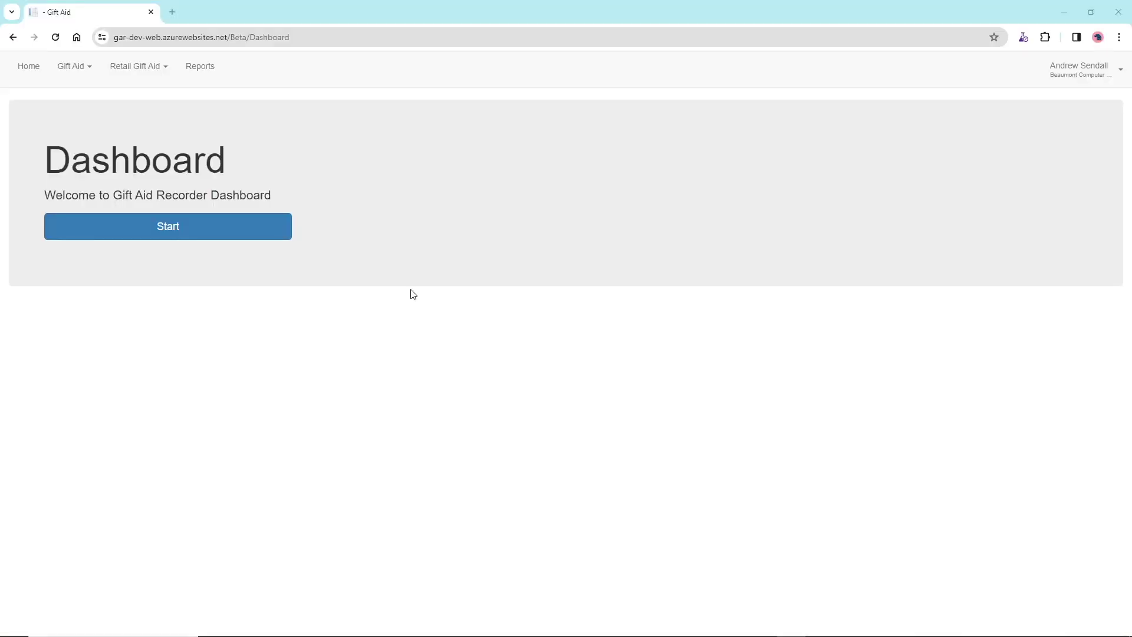
# Create Gift Aid claim 00002 up to 31/03/2023 and open its details
pyautogui.click(76, 67)
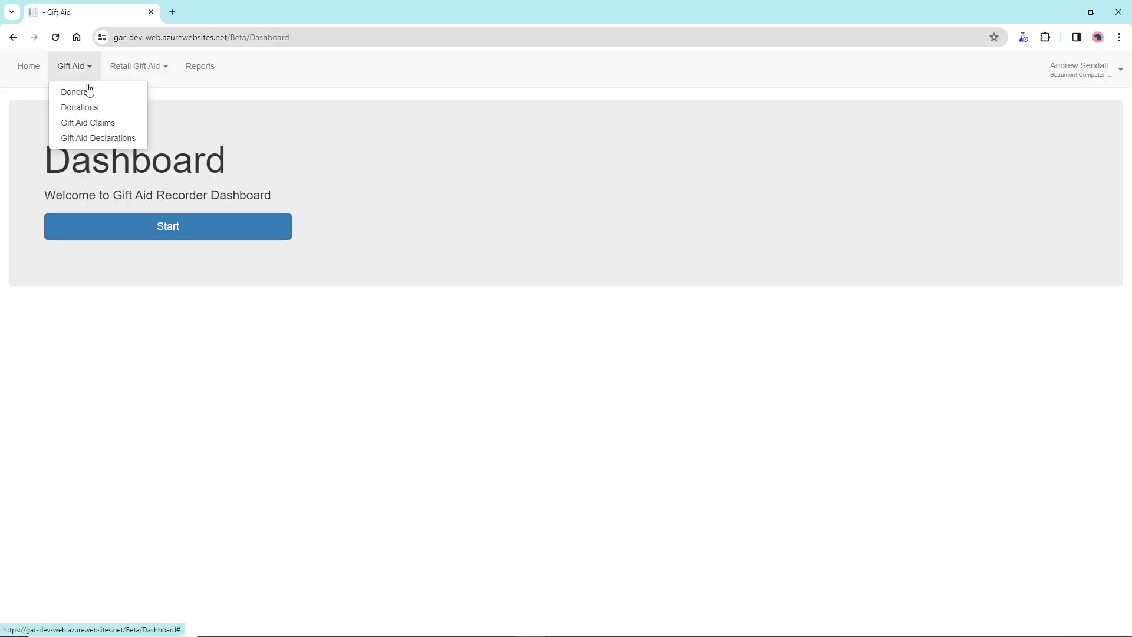
pyautogui.click(98, 121)
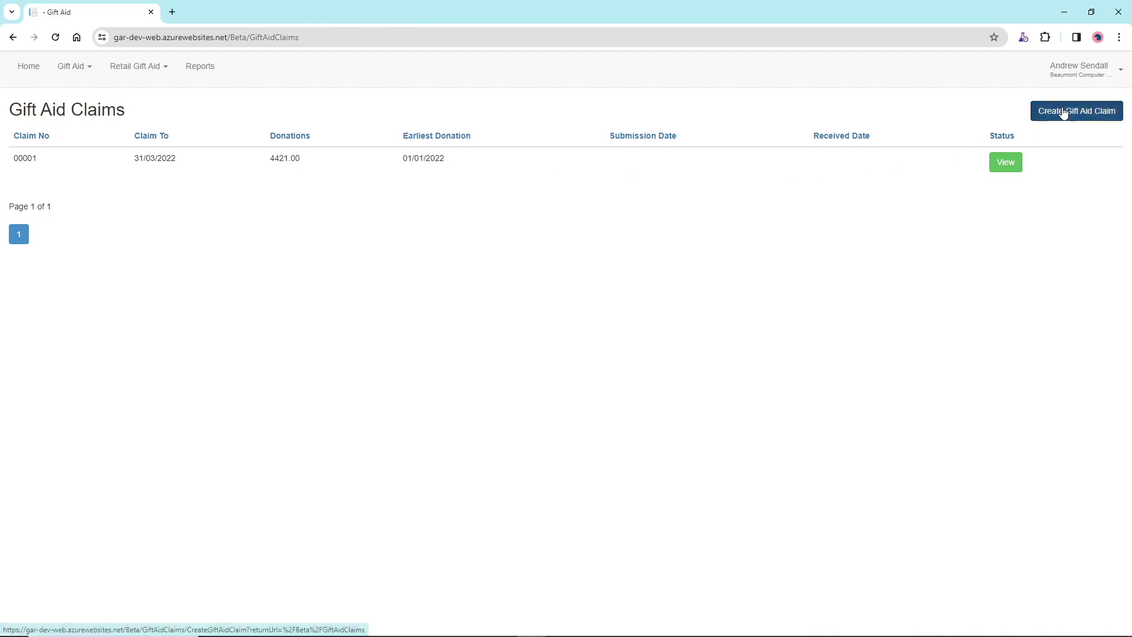
pyautogui.click(1060, 114)
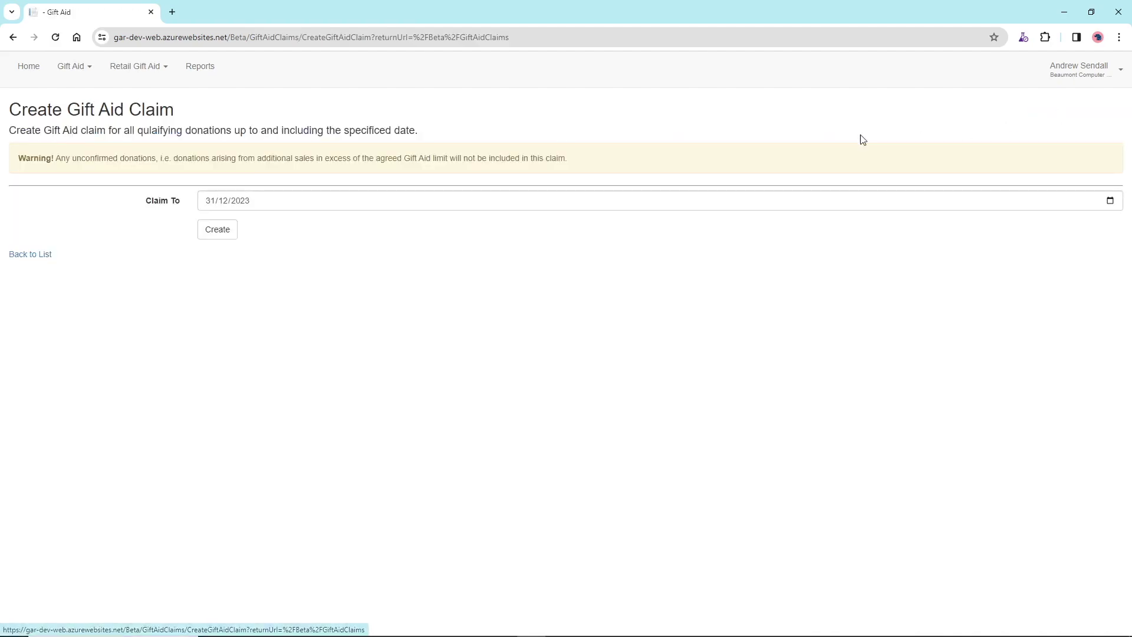
pyautogui.click(1110, 201)
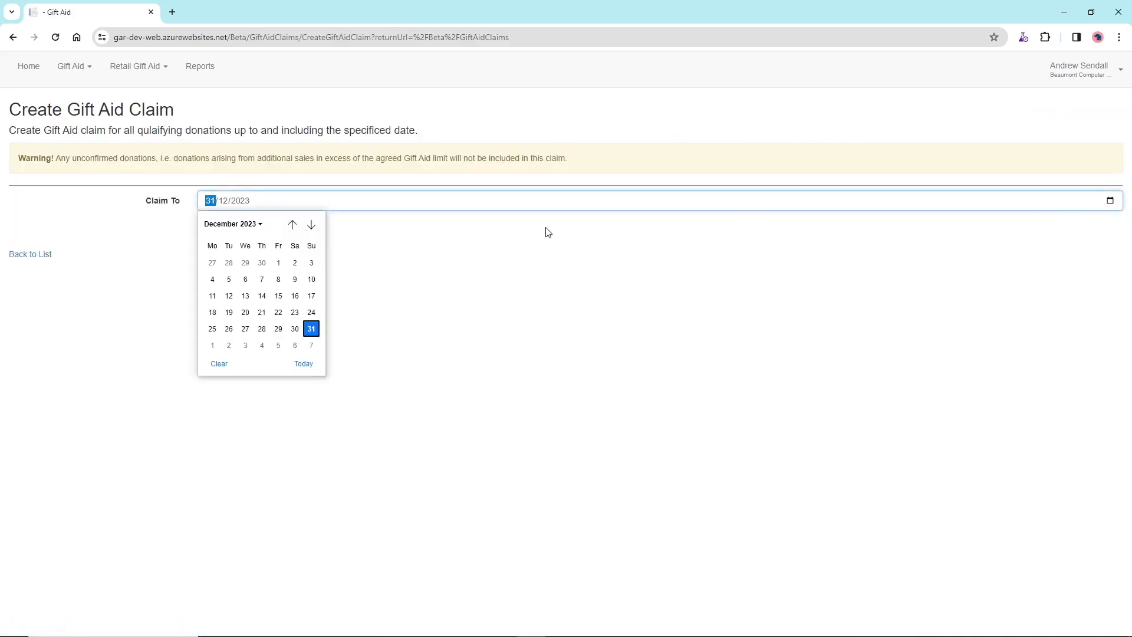
pyautogui.click(293, 225)
pyautogui.scroll(9, 292, 227)
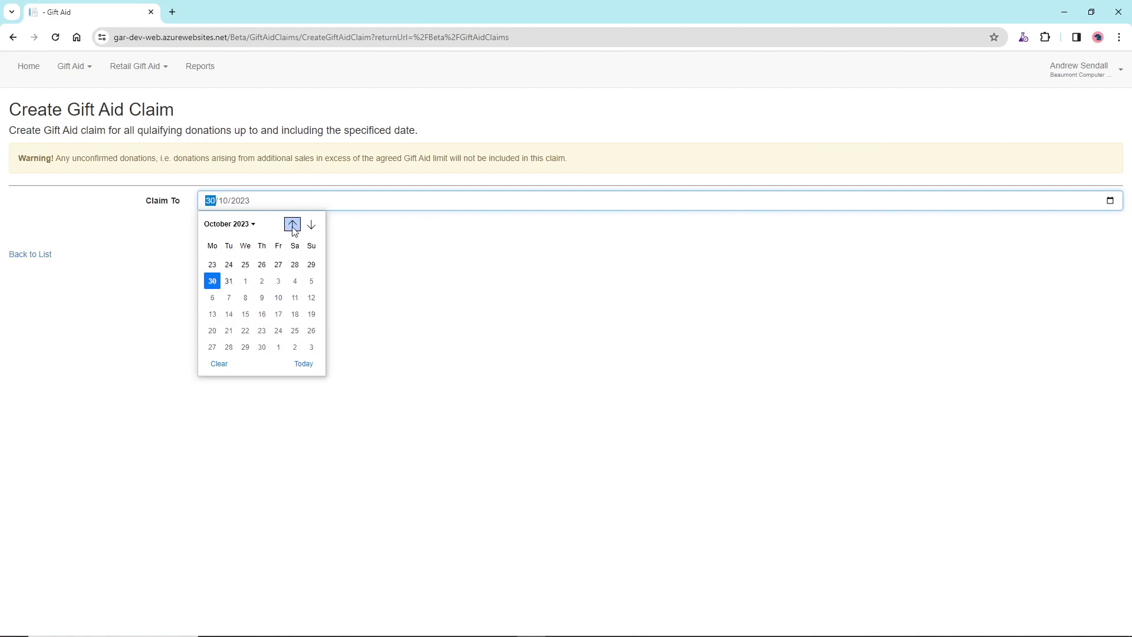
pyautogui.click(279, 329)
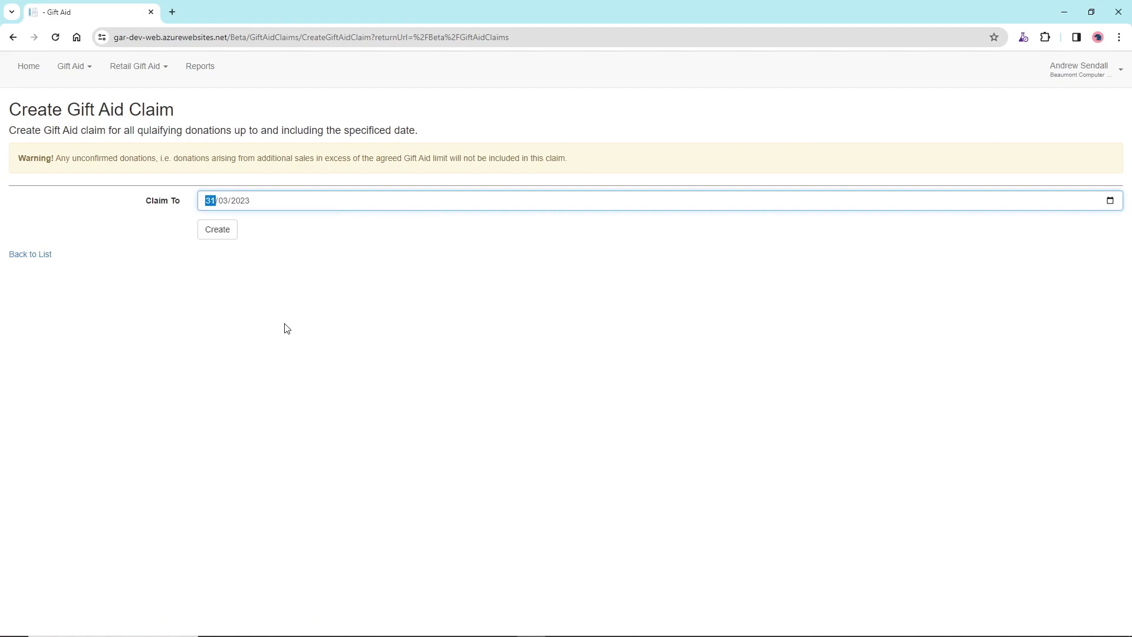
pyautogui.click(218, 231)
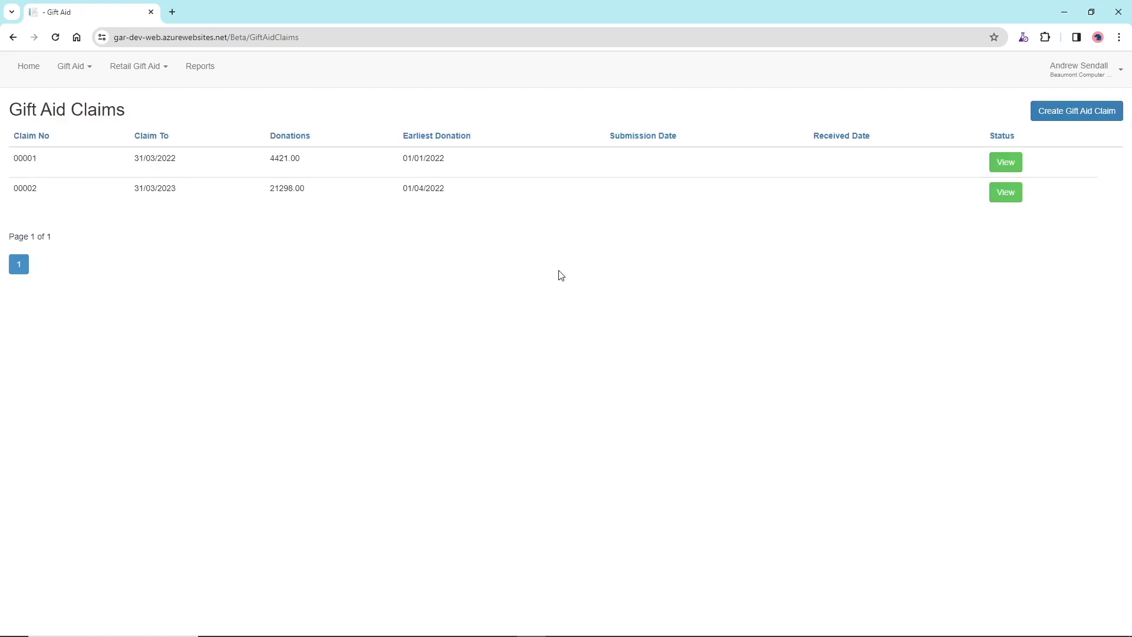
pyautogui.click(1015, 199)
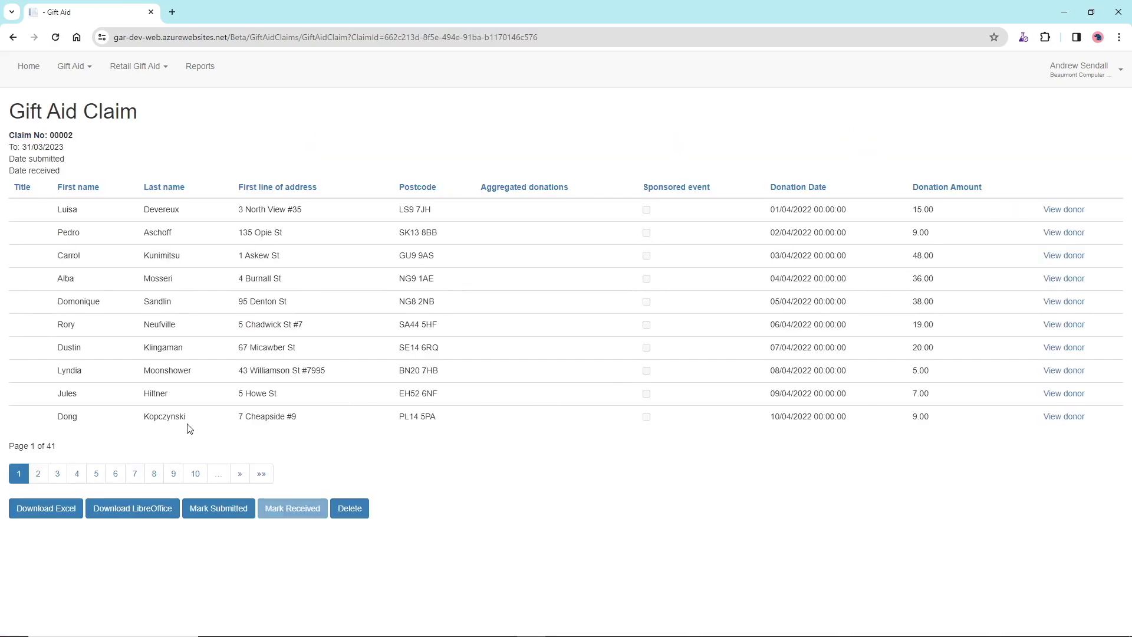
# Download claim 00002's £21,298.00 donations schedule as Gift Aid Claim 00002.ods
pyautogui.click(64, 508)
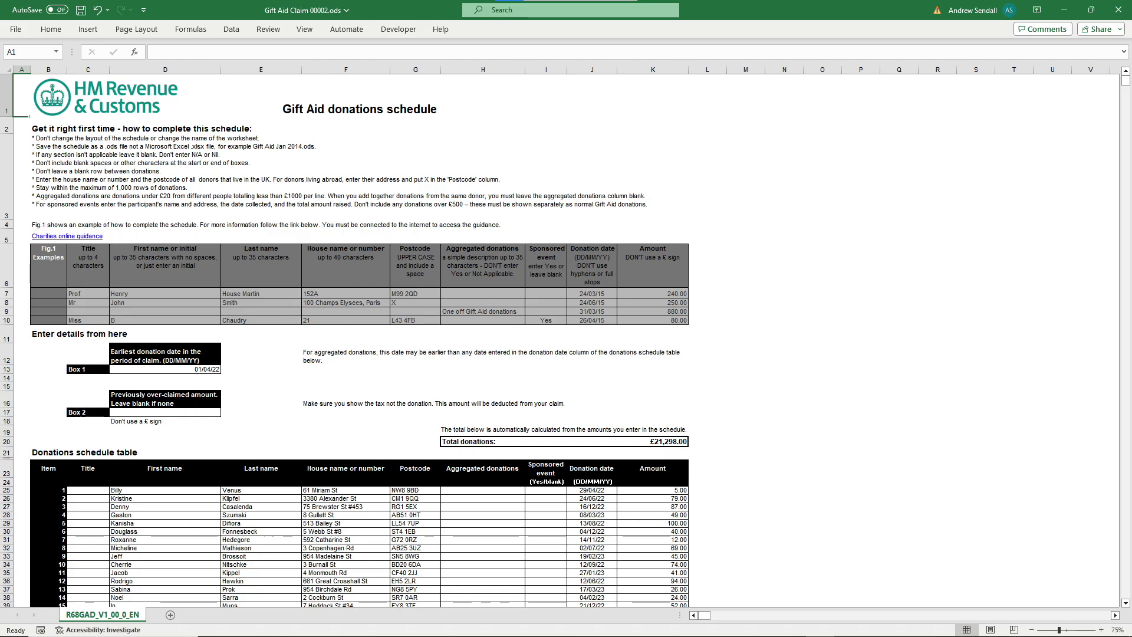
pyautogui.hotkey('alt', 'Tab')
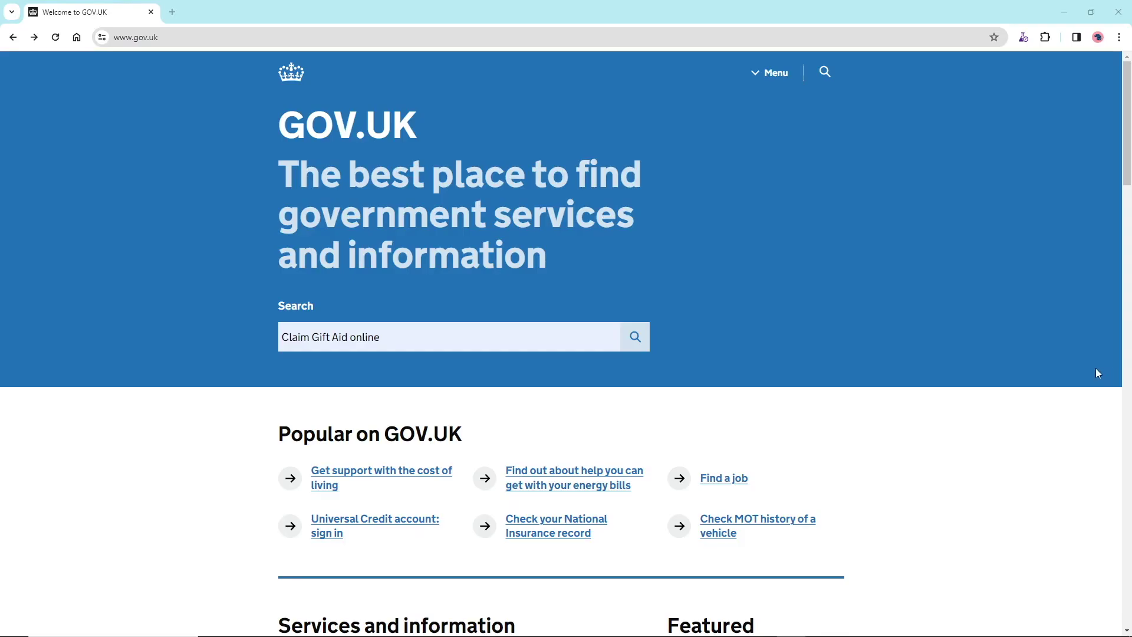
# Search GOV.UK for 'Claim Gift Aid online' and start the online claim service
pyautogui.click(630, 340)
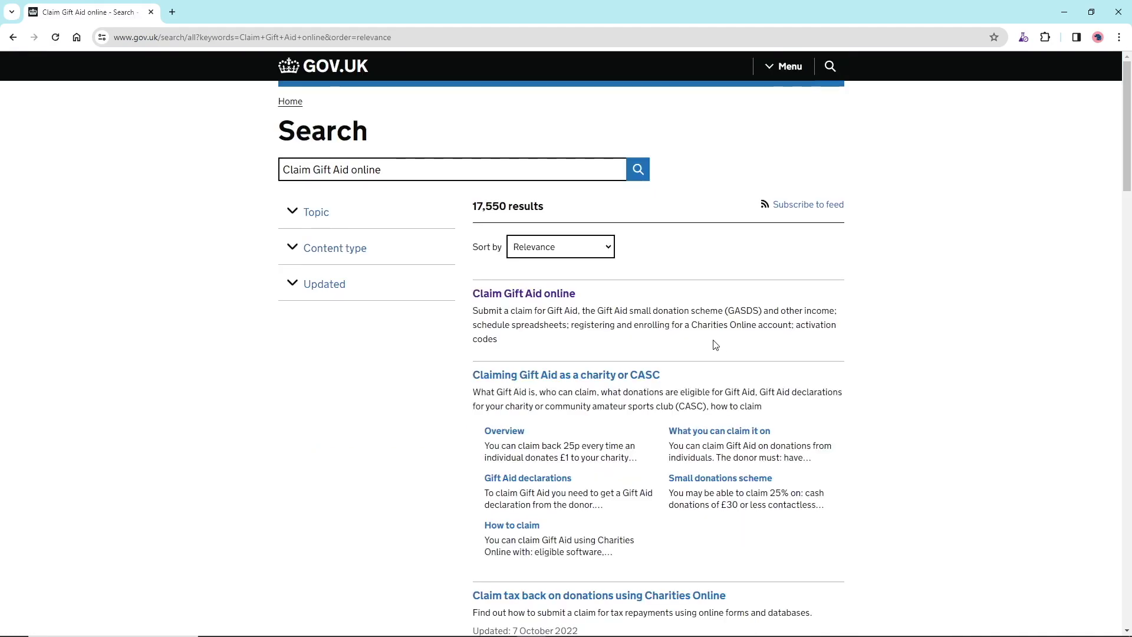
pyautogui.click(540, 296)
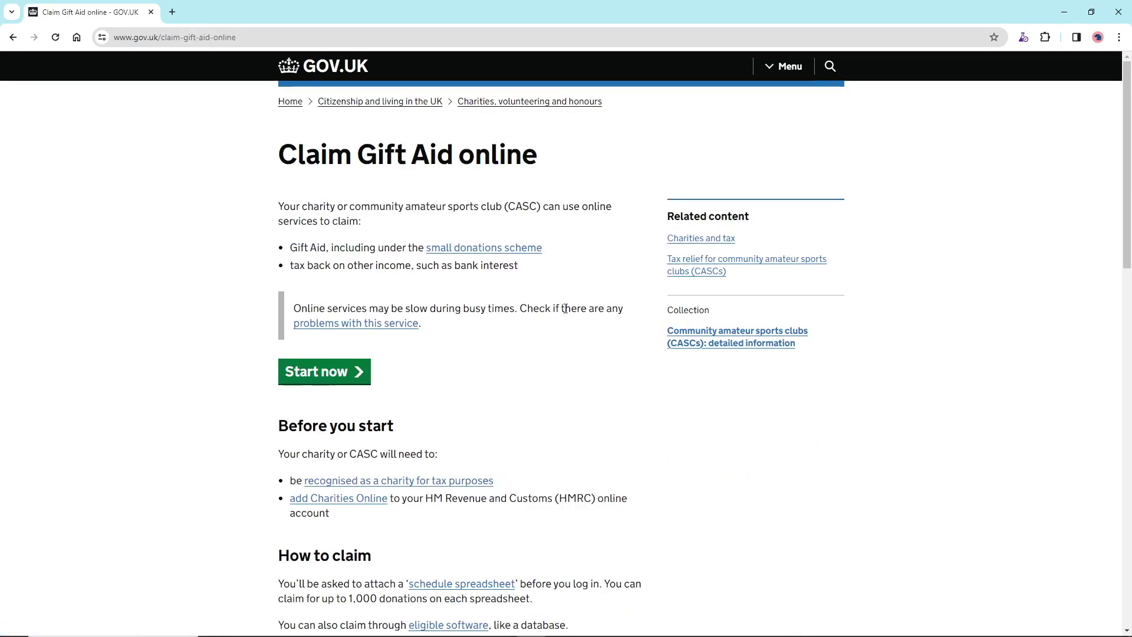
pyautogui.click(317, 383)
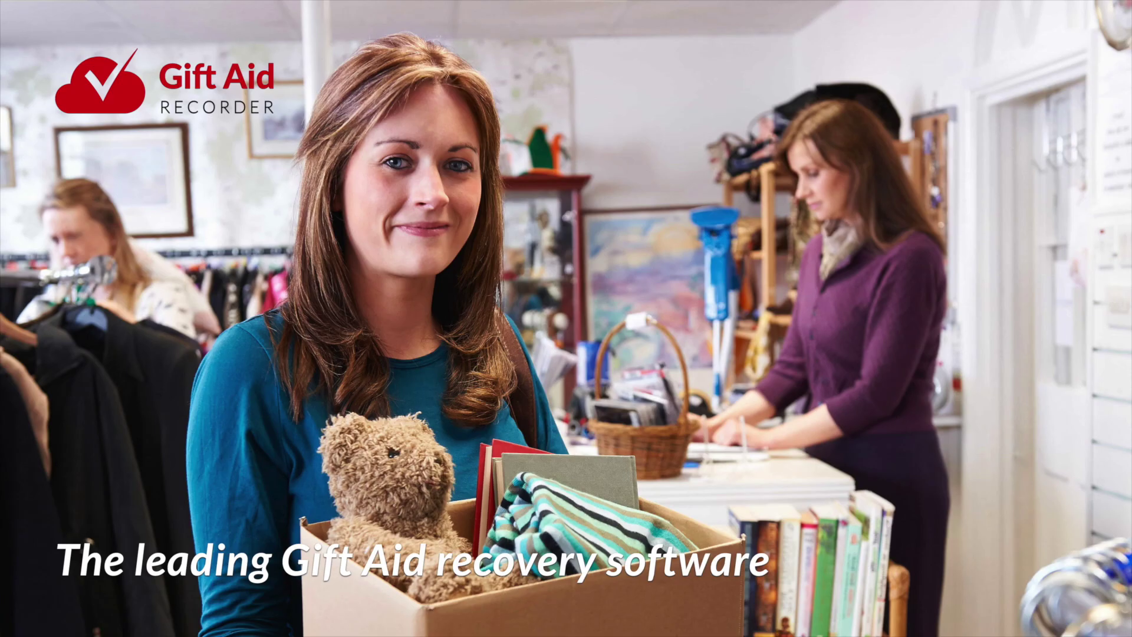